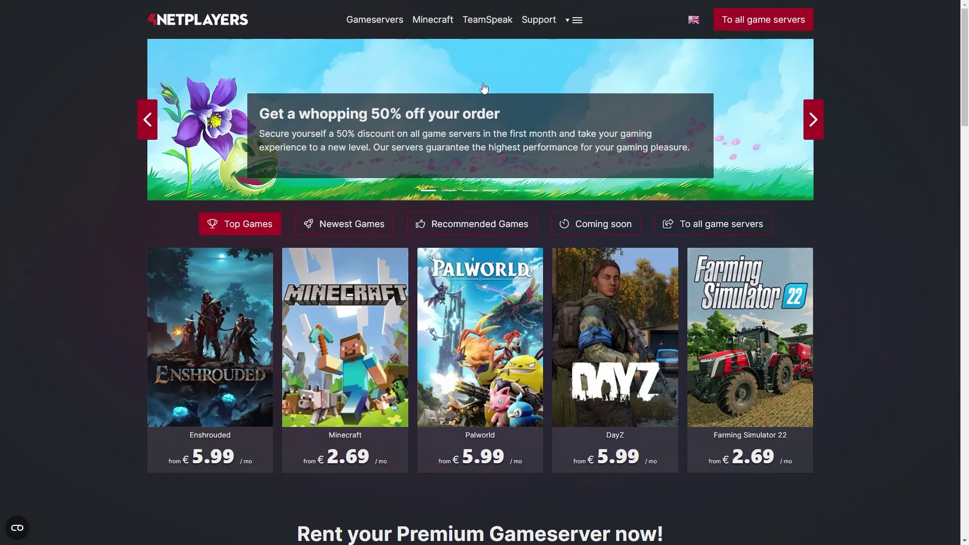
- Log in through Customer login and go to the Game server overview
left_click(578, 20)
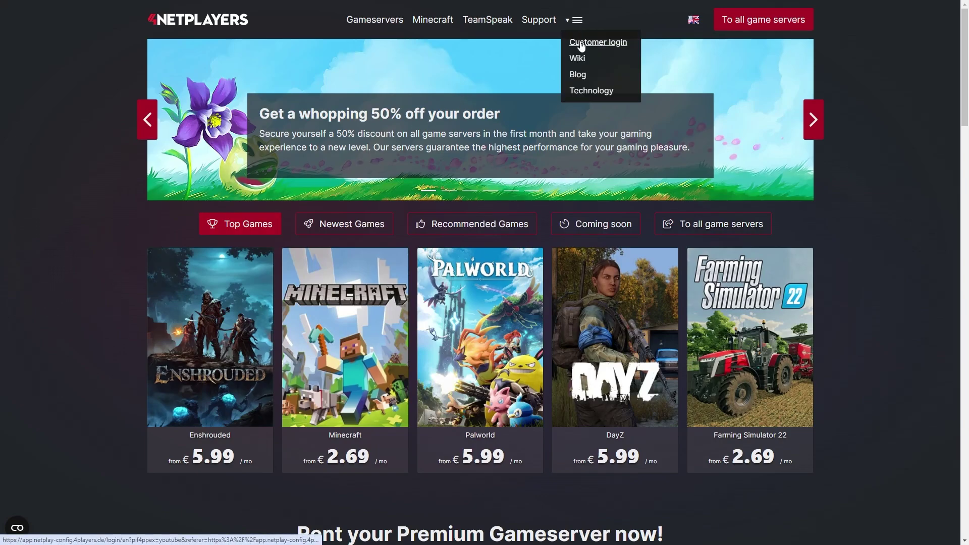
left_click(581, 41)
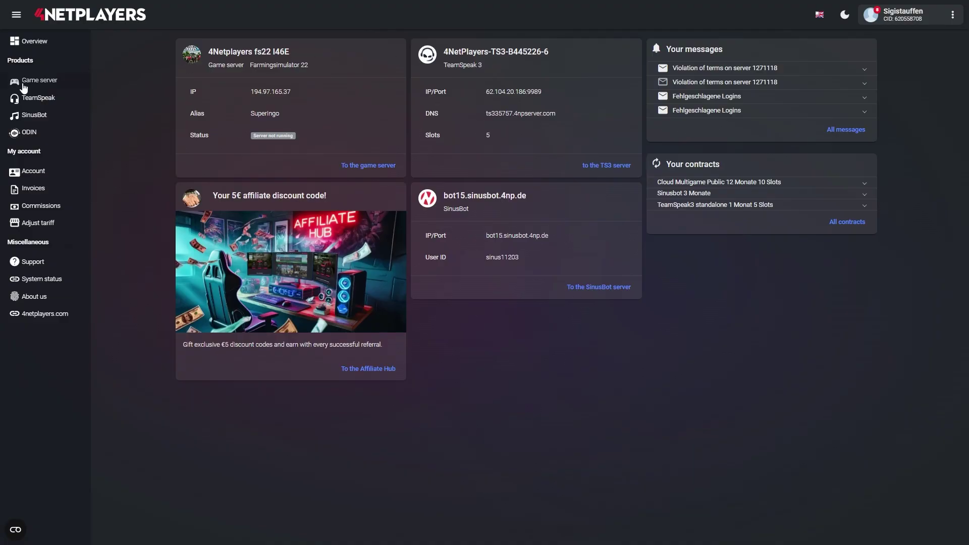
left_click(27, 81)
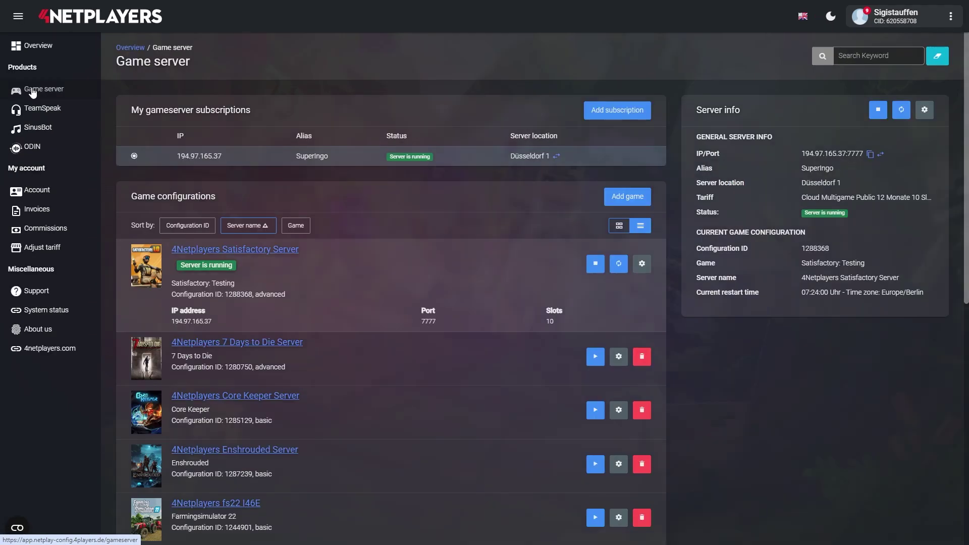
scroll(398, 258, "down", 9)
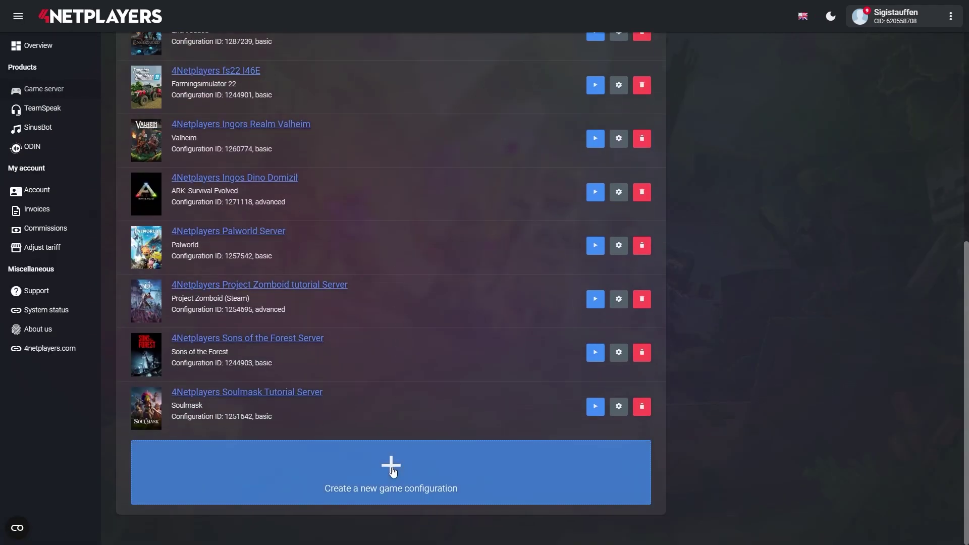
- Create a new Rust game server named 4Netplayers Rust Server with 10 slots, keeping the prefilled data
left_click(393, 473)
left_click(222, 184)
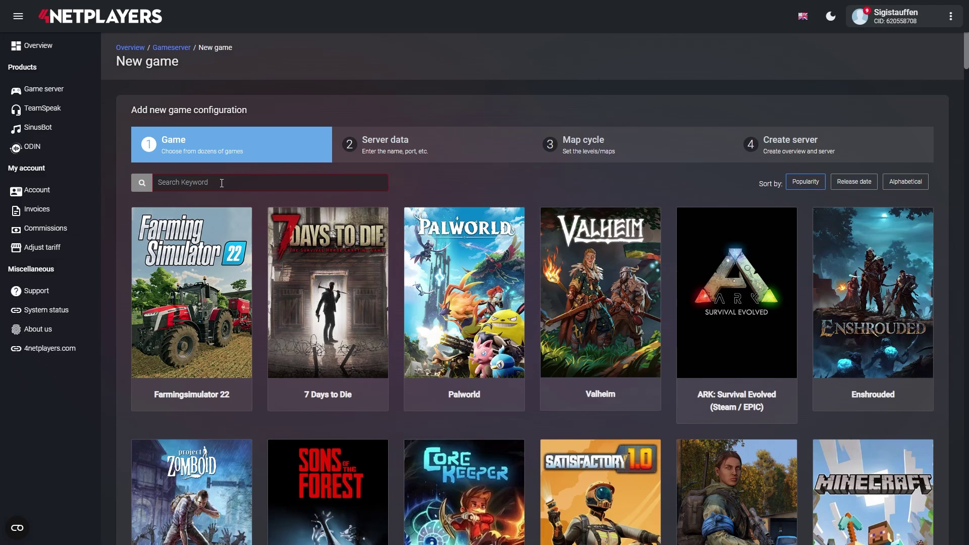
type("Rus")
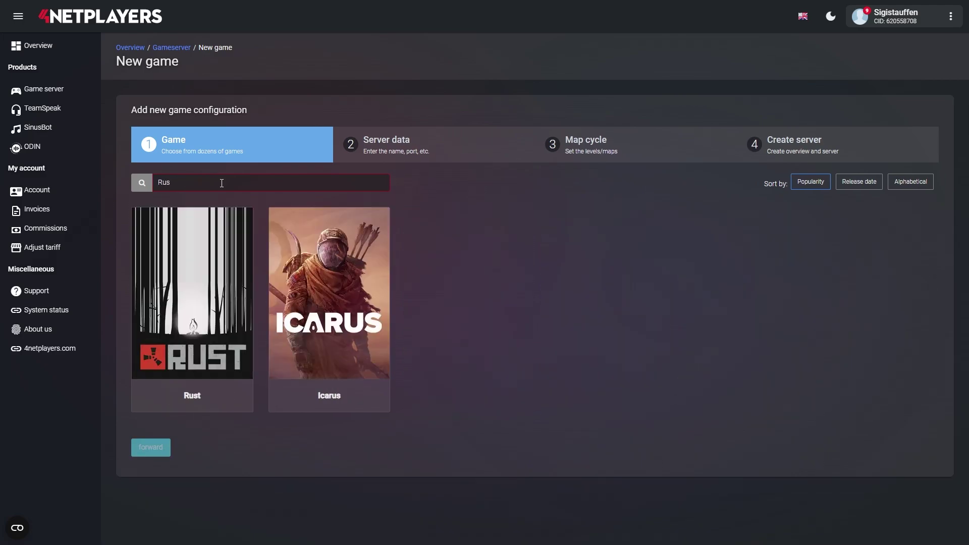
double_click(224, 277)
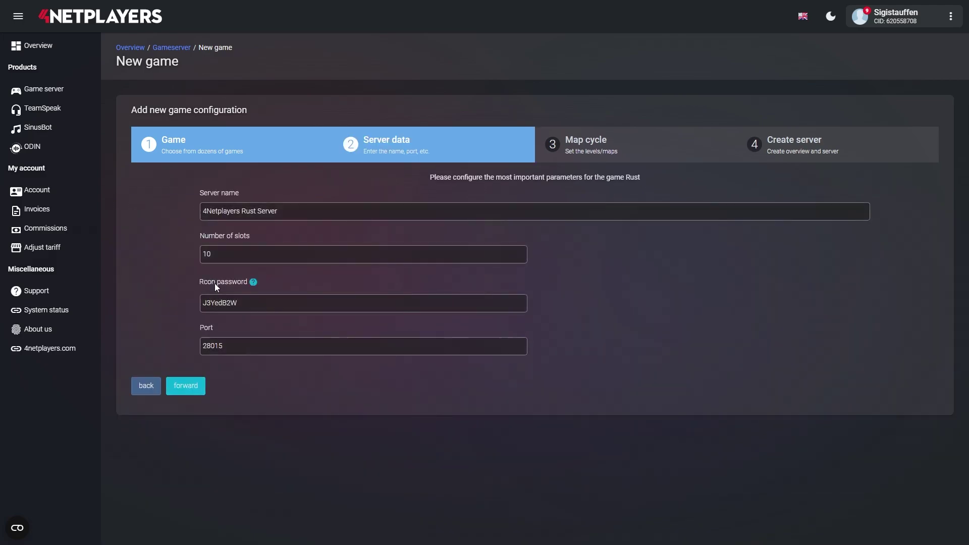
left_click(178, 389)
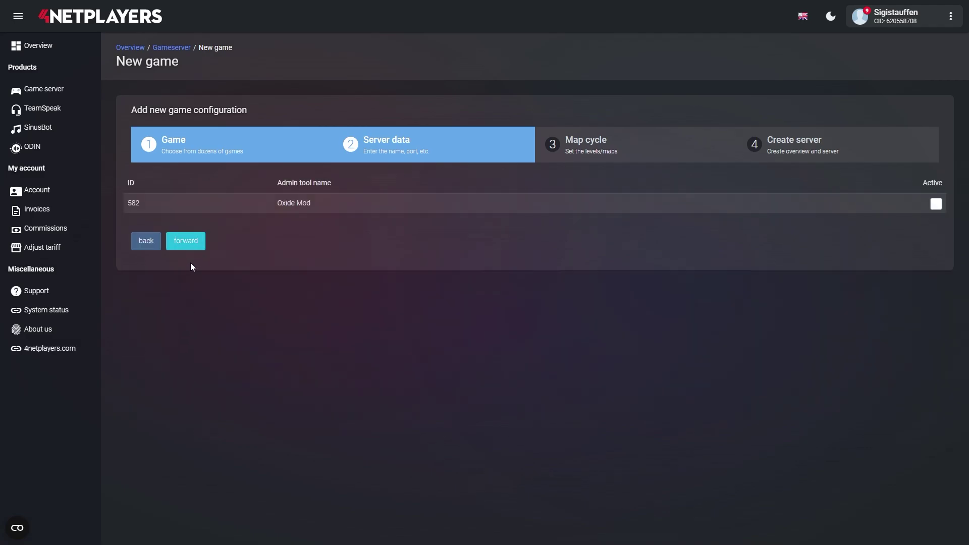
left_click(187, 241)
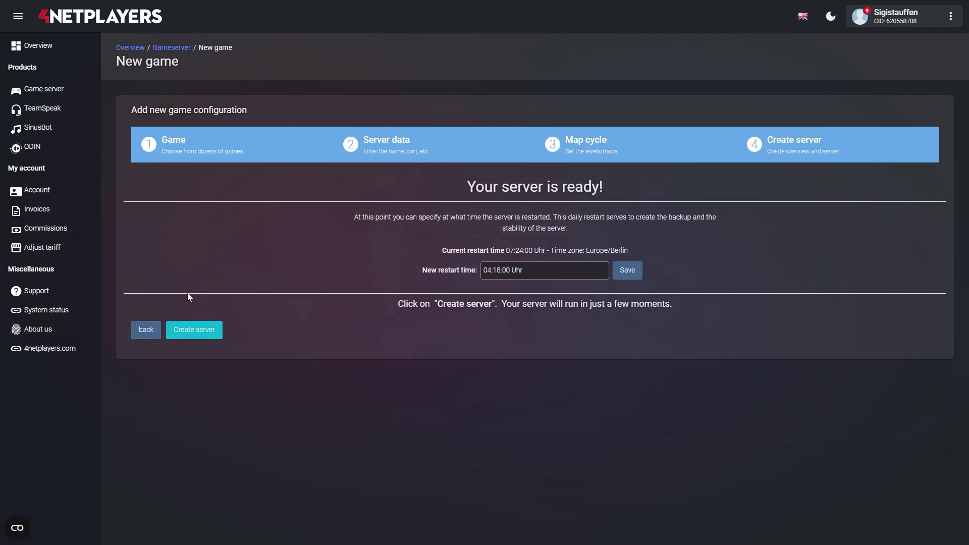
left_click(192, 331)
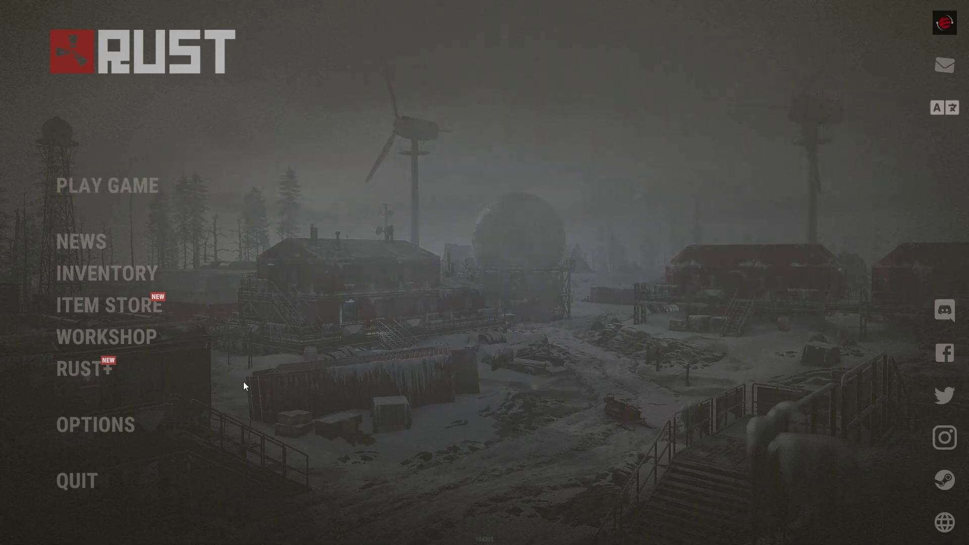
- Join the server with client.connect 194.97.165.37:28015 from the F1 console and spawn in
key("F1")
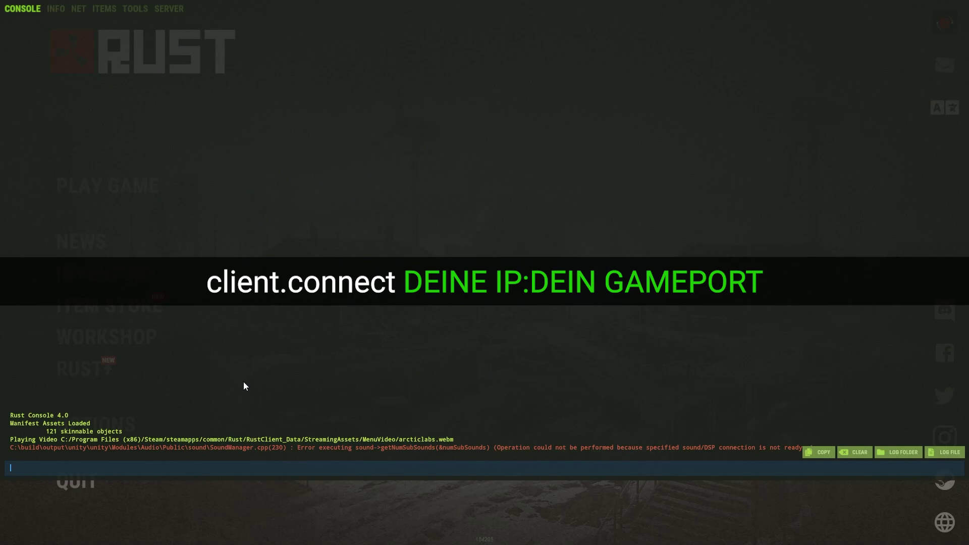
type("client.connect 194.97.165.37:28015")
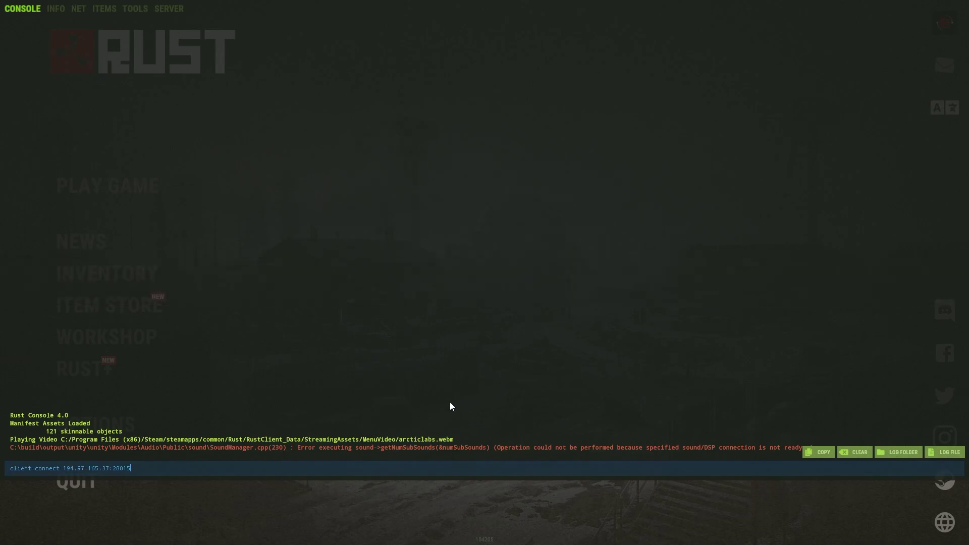
key("Return")
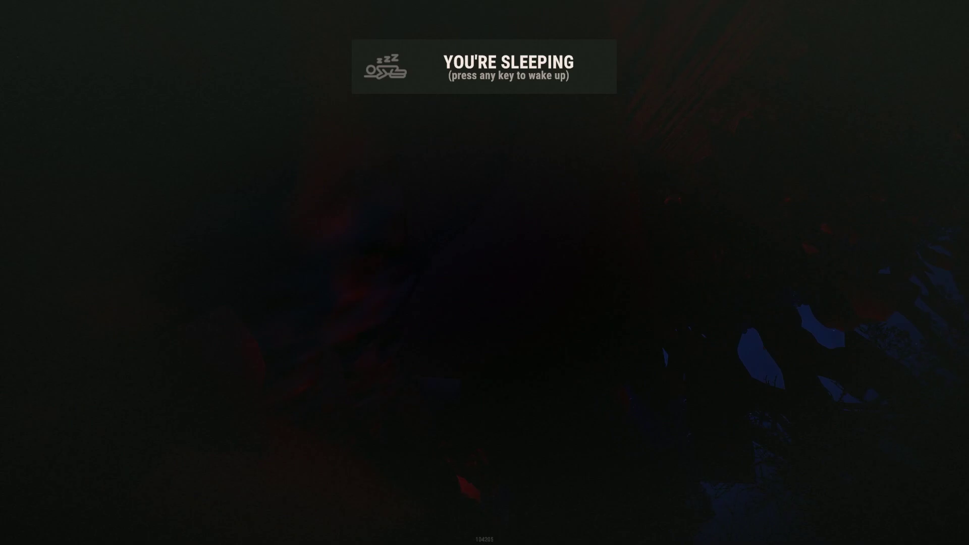
key("space")
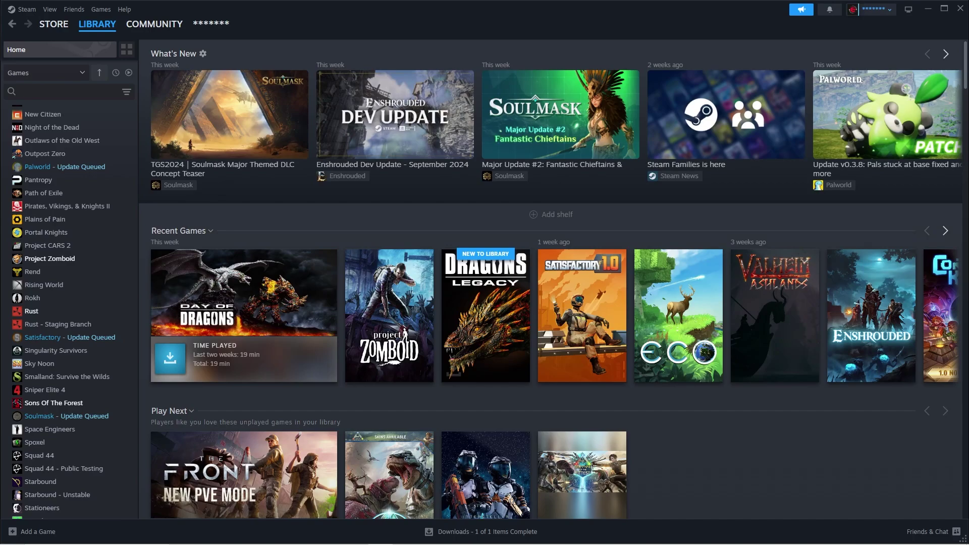
- Add a favourite in Steam's Game Servers by IP, entering 194.97.165.37:28019
left_click(52, 10)
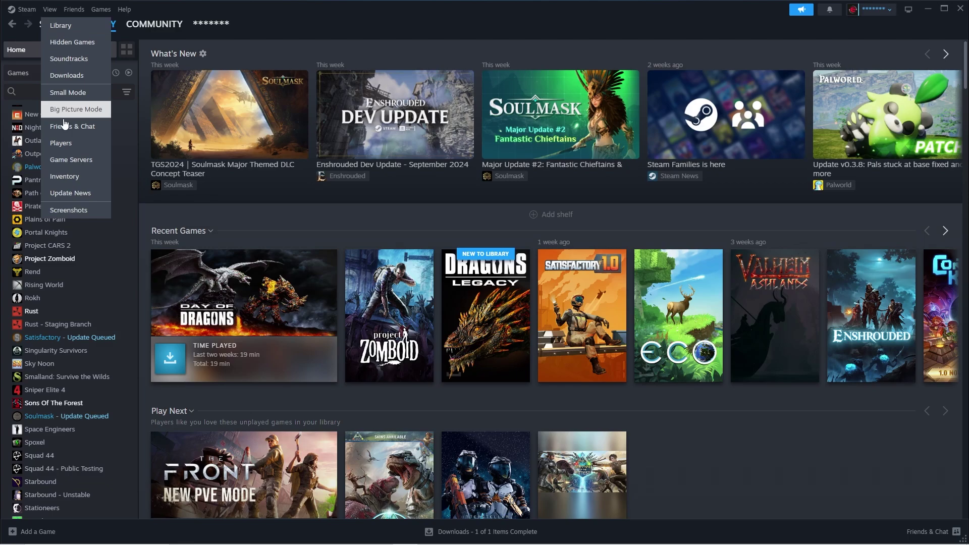
left_click(69, 160)
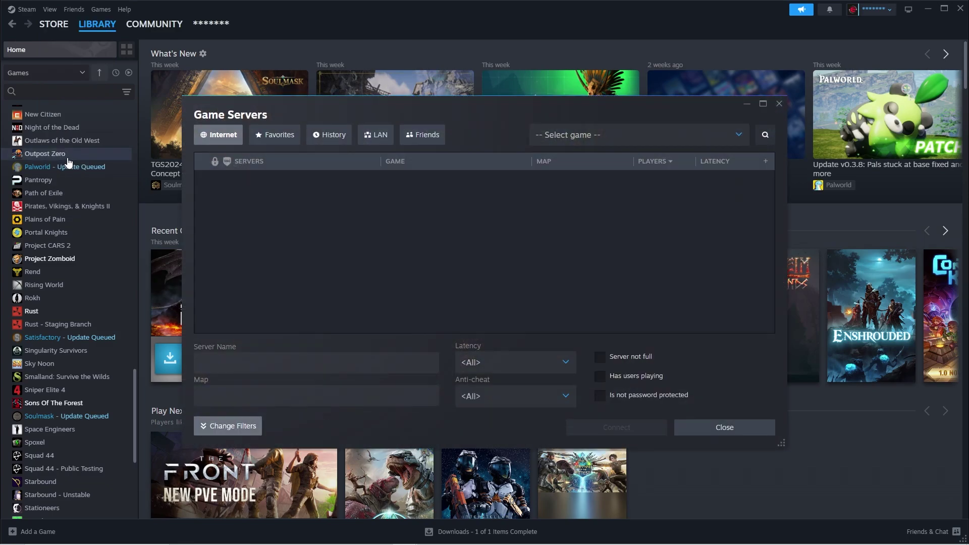
left_click(273, 144)
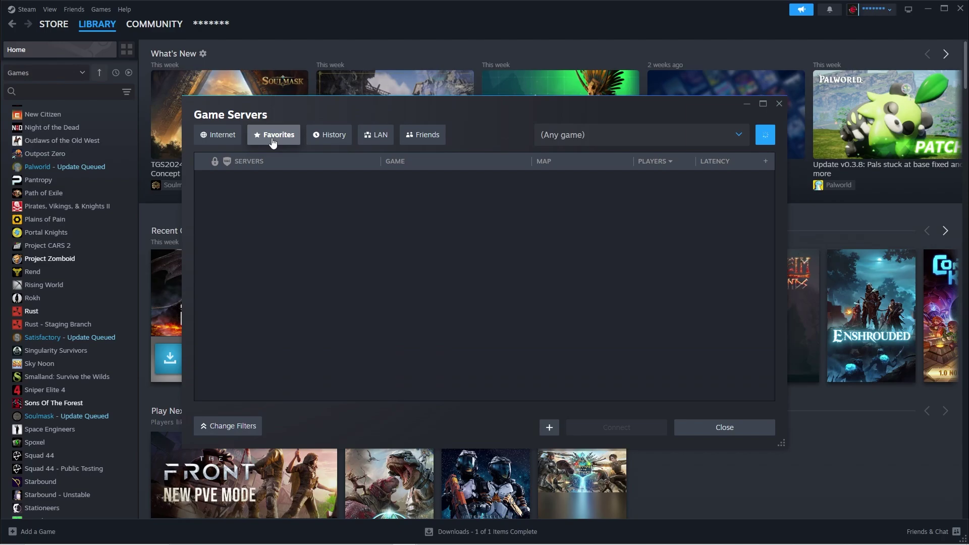
left_click(550, 428)
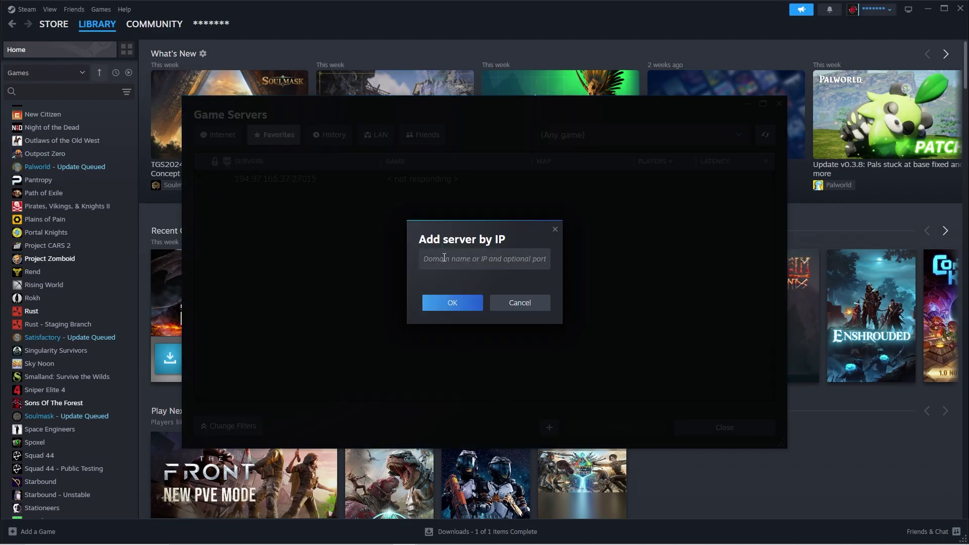
left_click(444, 258)
type("194.97.165.37")
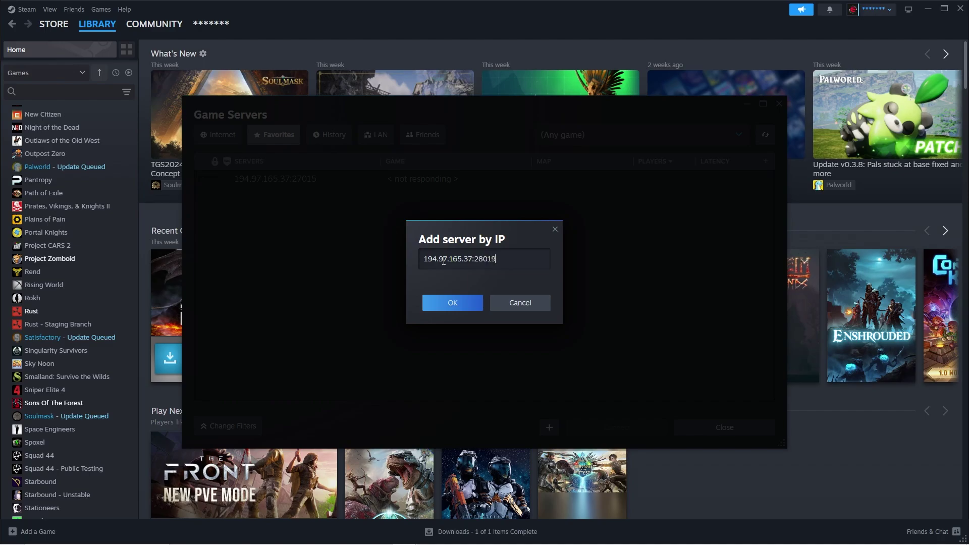
- Save the favourite, then join the 4Netplayers Rust Server from Rust's Favourited server list
left_click(453, 301)
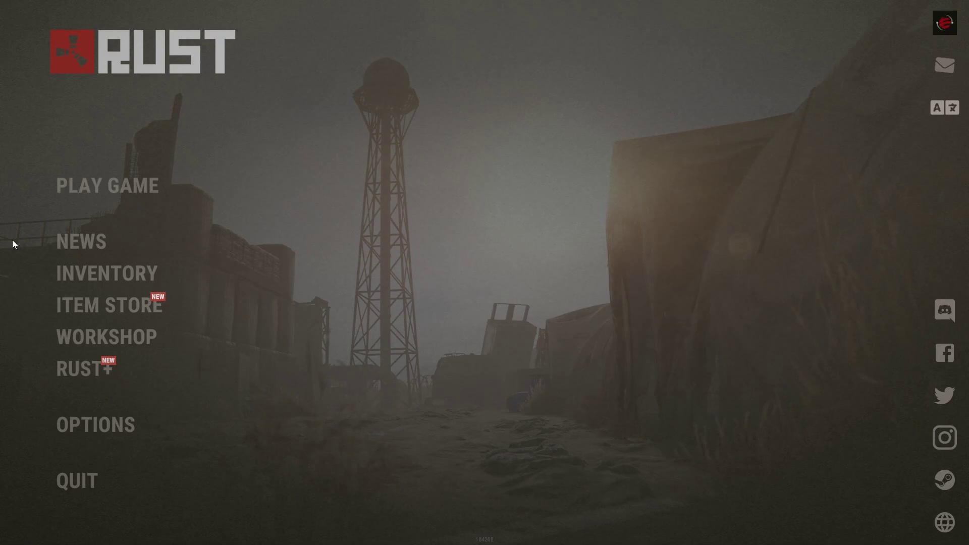
left_click(81, 195)
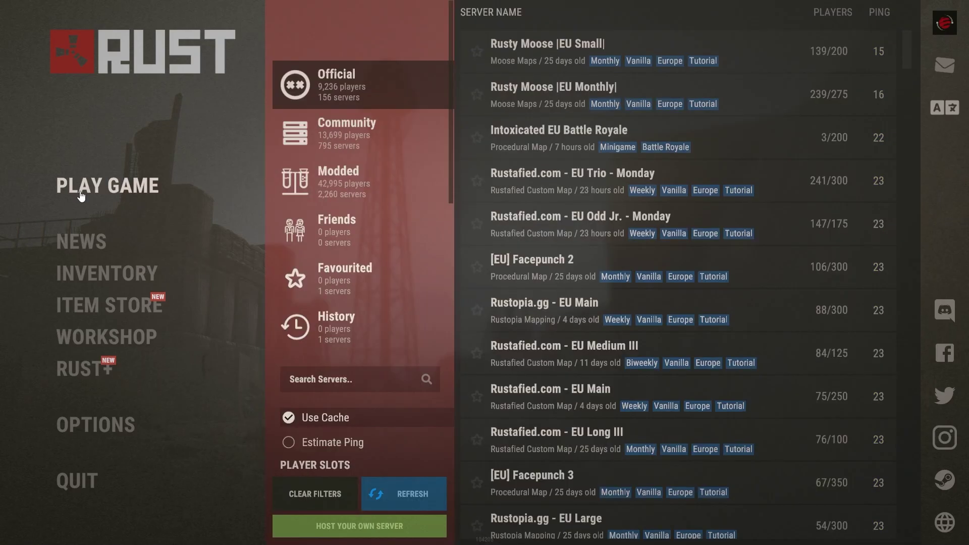
left_click(345, 279)
left_click(625, 50)
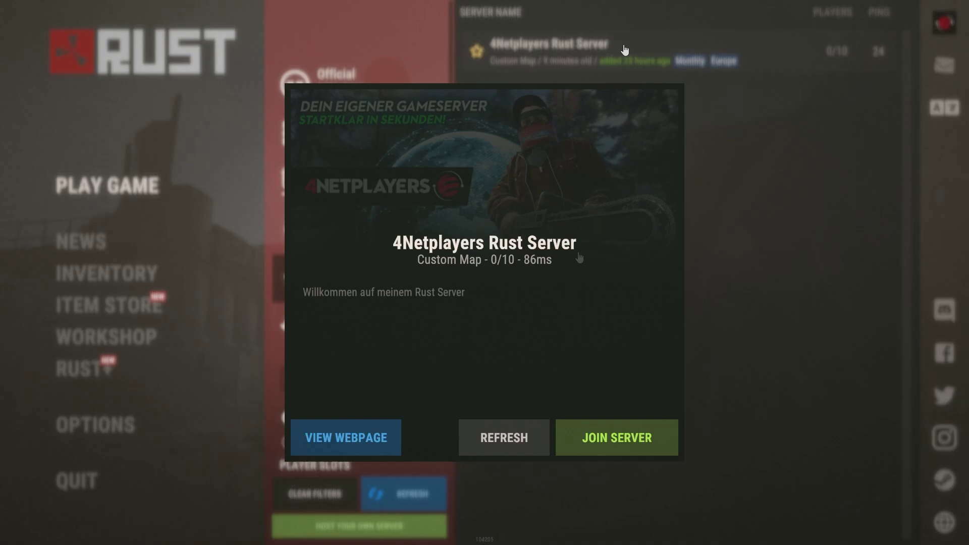
left_click(594, 439)
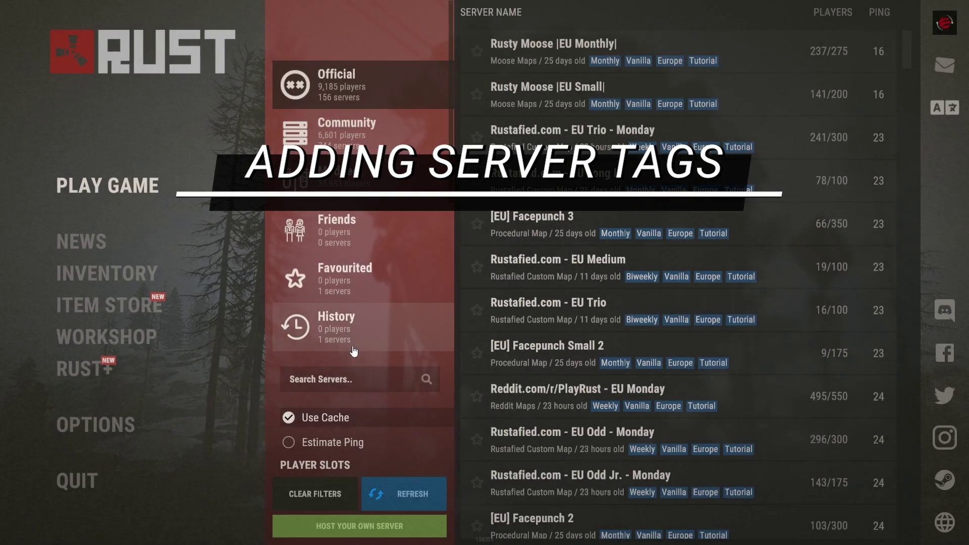
scroll(350, 398, "down", 3)
scroll(349, 399, "down", 5)
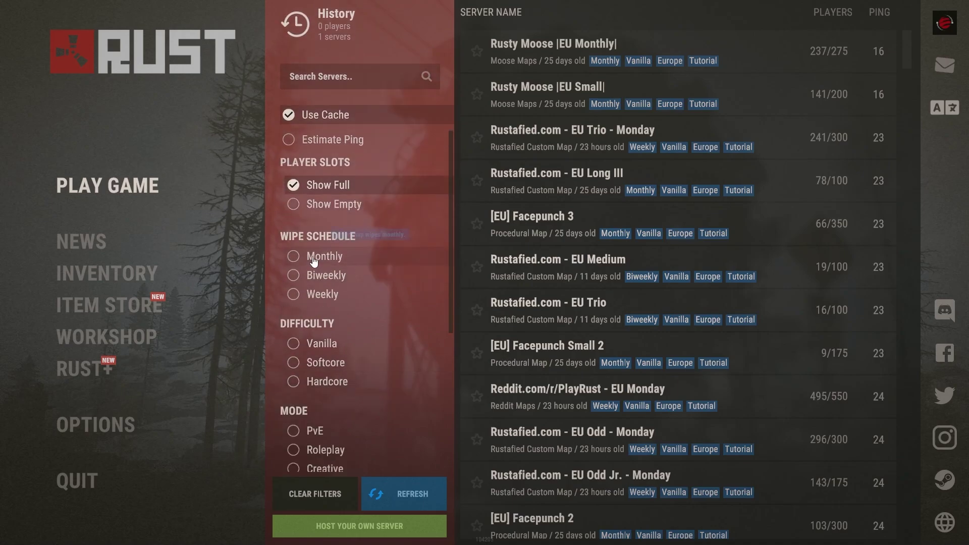
left_click(294, 257)
scroll(295, 256, "down", 2)
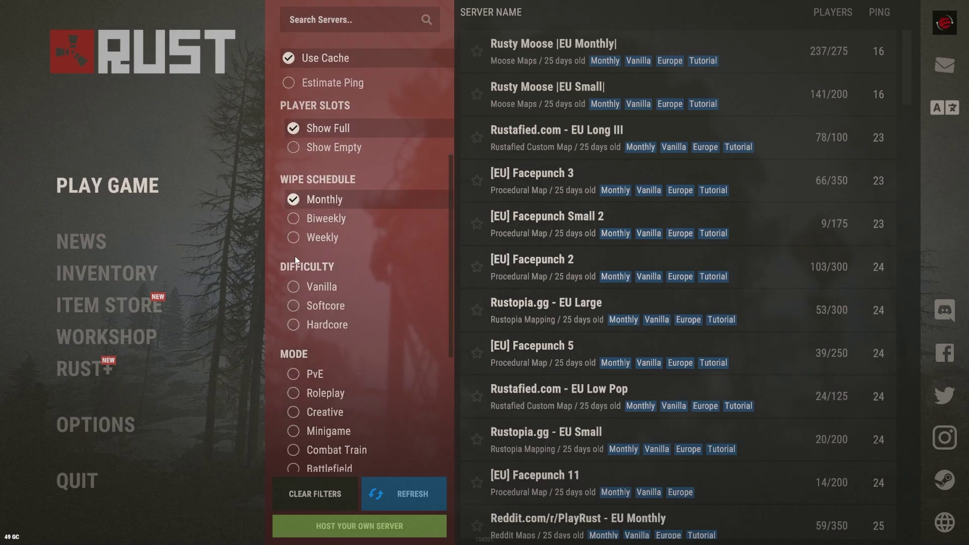
left_click(292, 312)
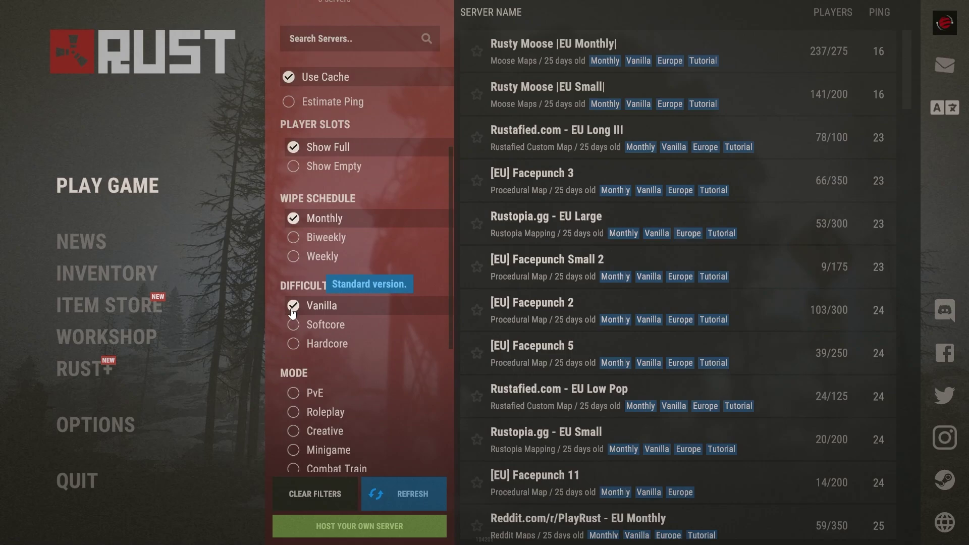
scroll(293, 314, "down", 5)
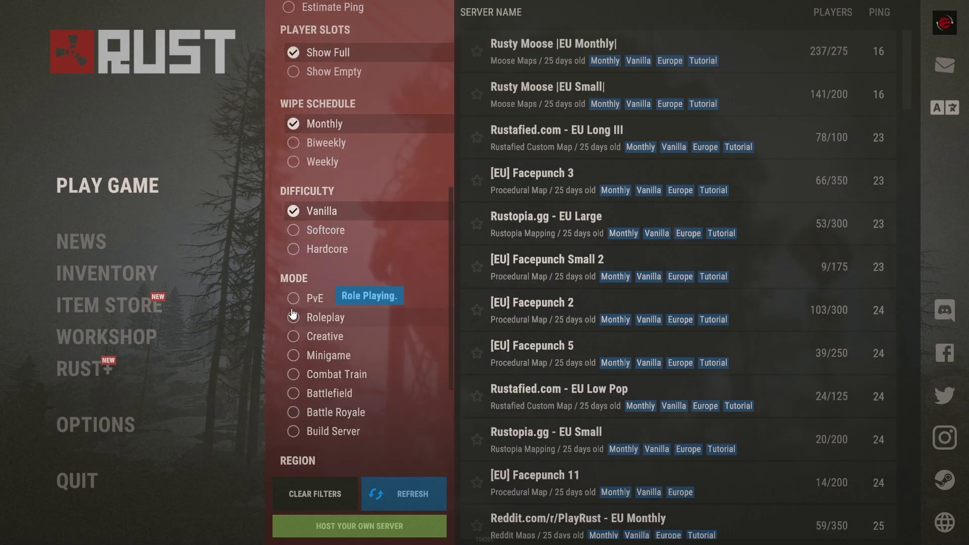
left_click(294, 299)
scroll(306, 303, "down", 2)
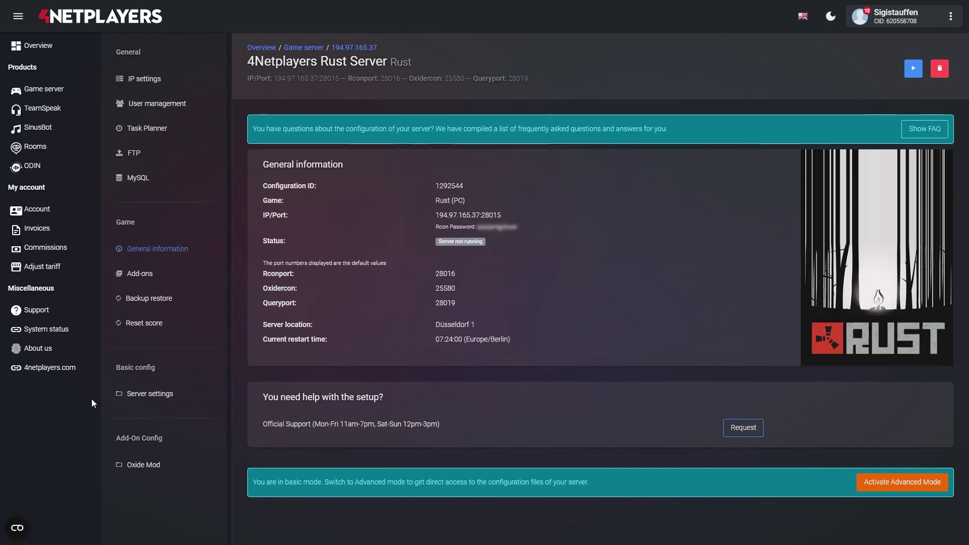
- Enter monthly,vanilly,EU as the Server Tags in the Rust server's Server settings
left_click(146, 398)
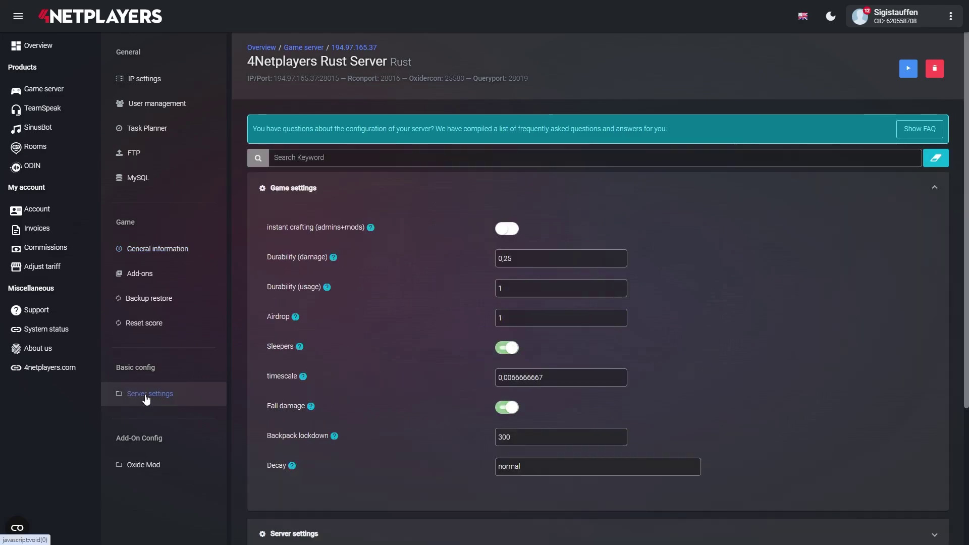
scroll(311, 395, "down", 3)
left_click(311, 395)
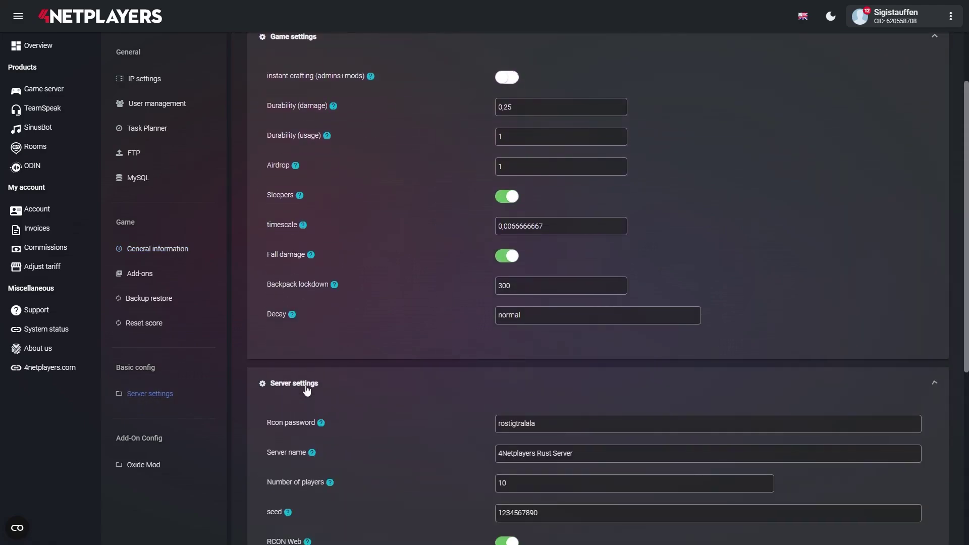
scroll(308, 393, "down", 3)
scroll(307, 390, "down", 2)
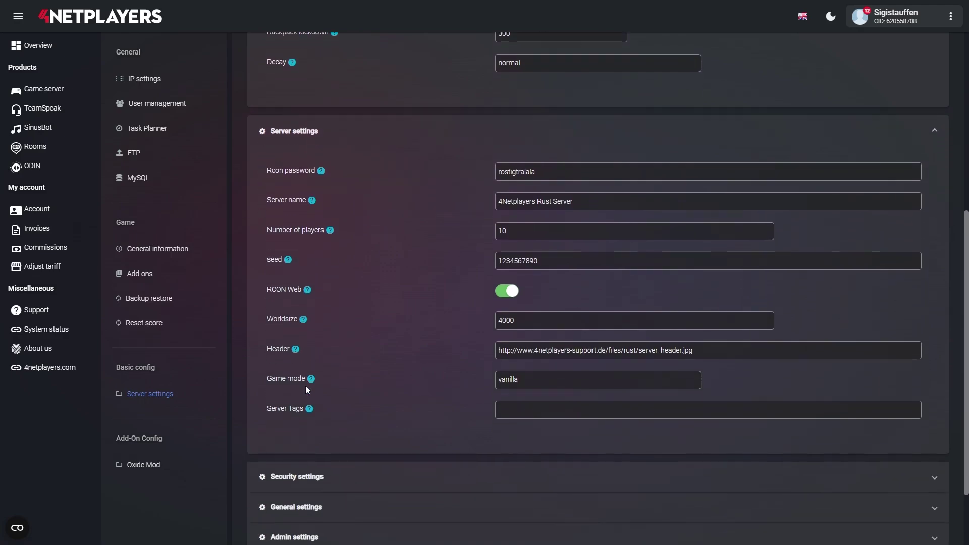
left_click(524, 418)
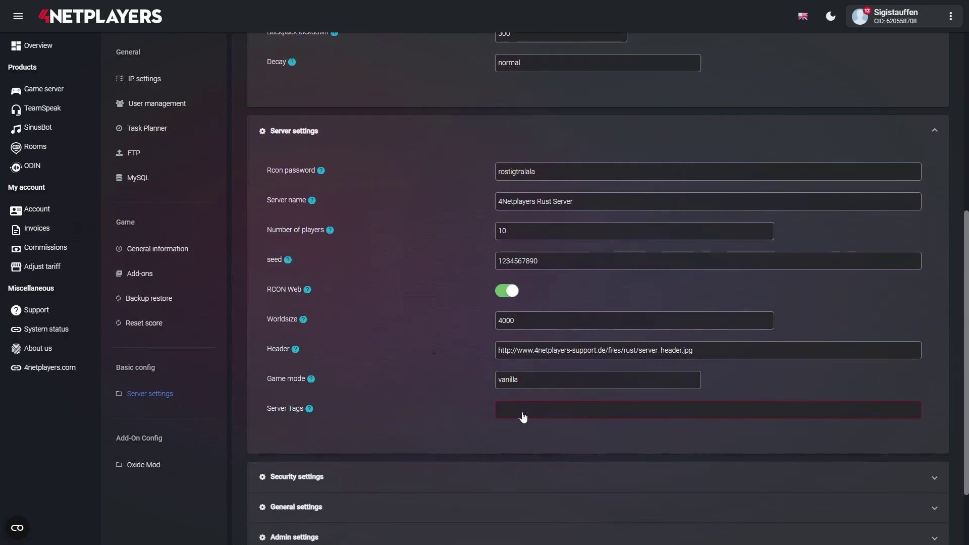
type("monthly,vanilly,EU")
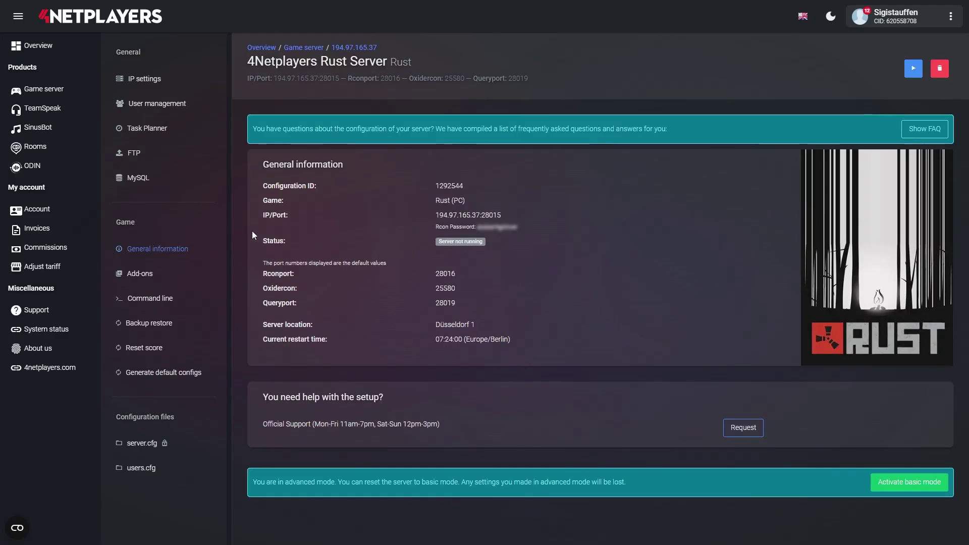
- Append monthly,vanilly,EU to server.tags on line 24 of server.cfg and save as version 1.10
left_click(142, 444)
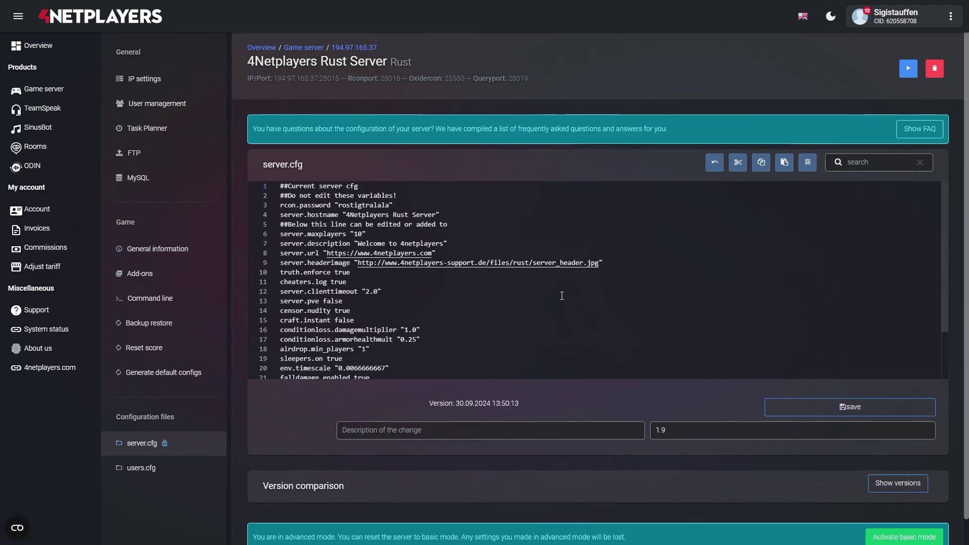
scroll(562, 297, "down", 2)
left_click(390, 346)
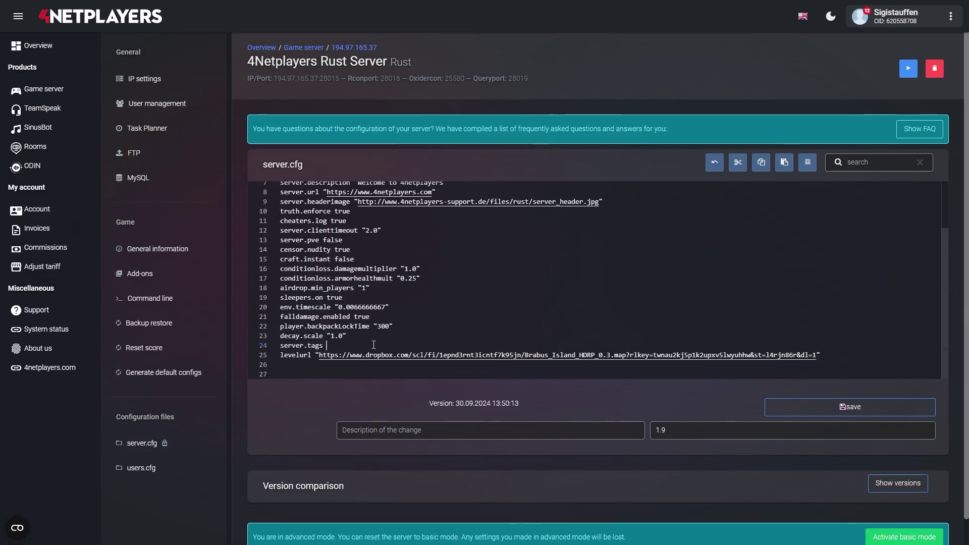
type("monthly,vanilly,EU")
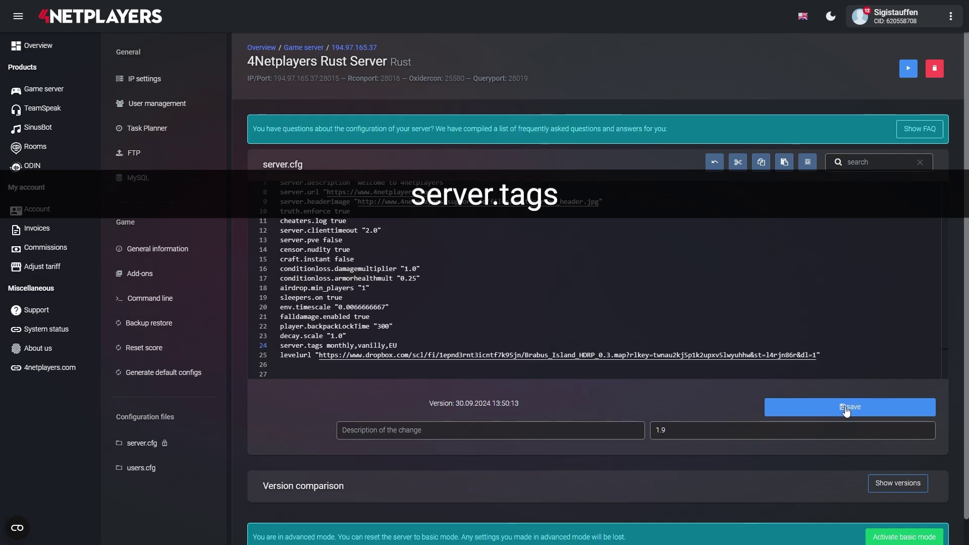
left_click(846, 409)
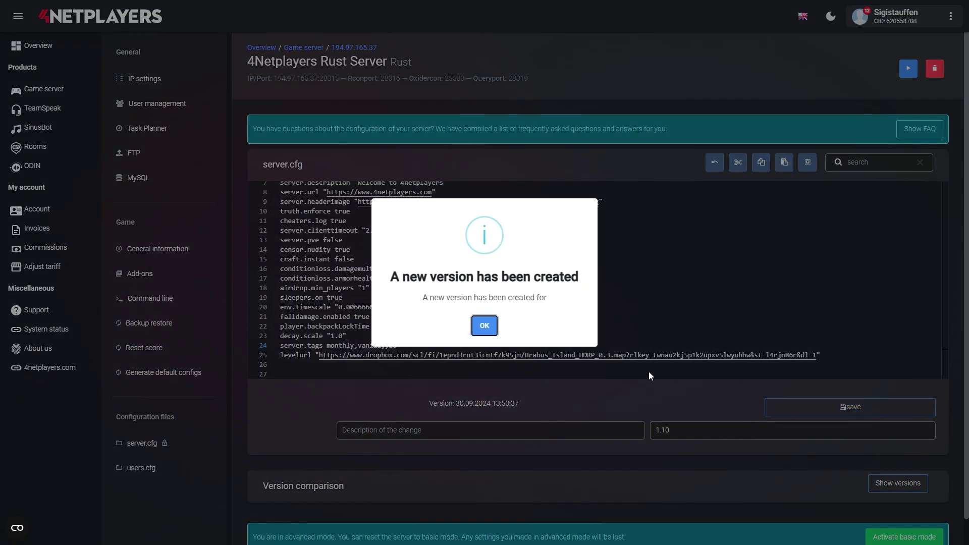
left_click(486, 325)
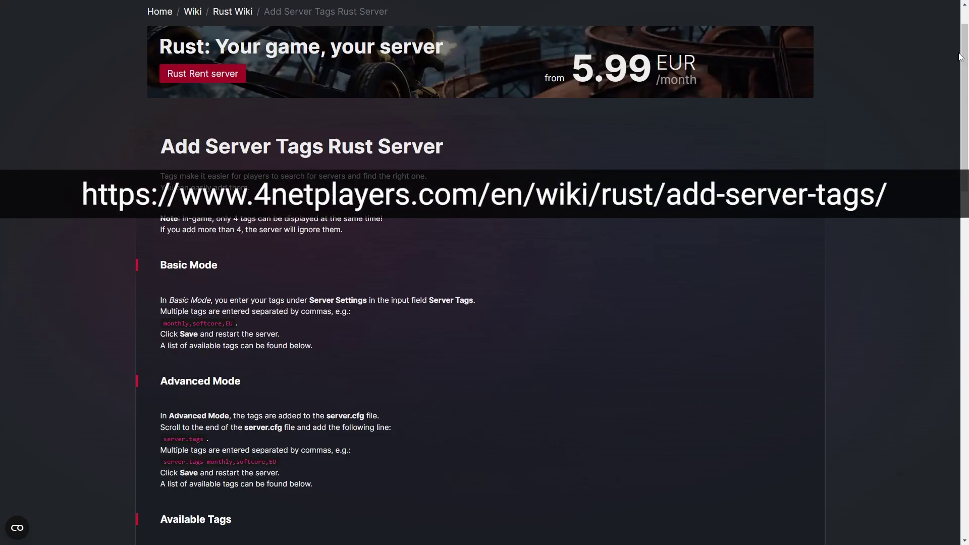
- Scroll the Add Server Tags wiki page down to the Available Tags table
scroll(911, 44, "down", 7)
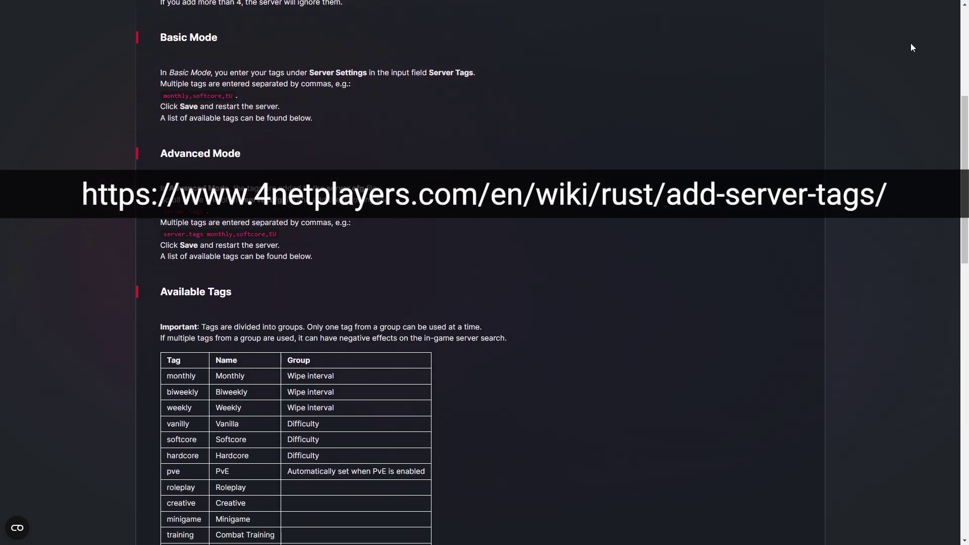
scroll(912, 44, "down", 3)
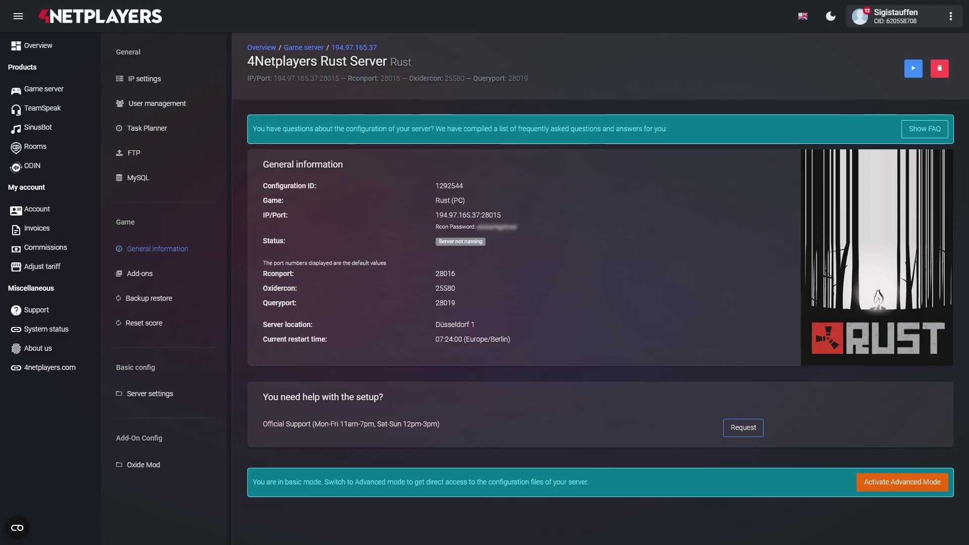
- Prefix the basic-mode Server name with 'Mein rostiger'
left_click(137, 395)
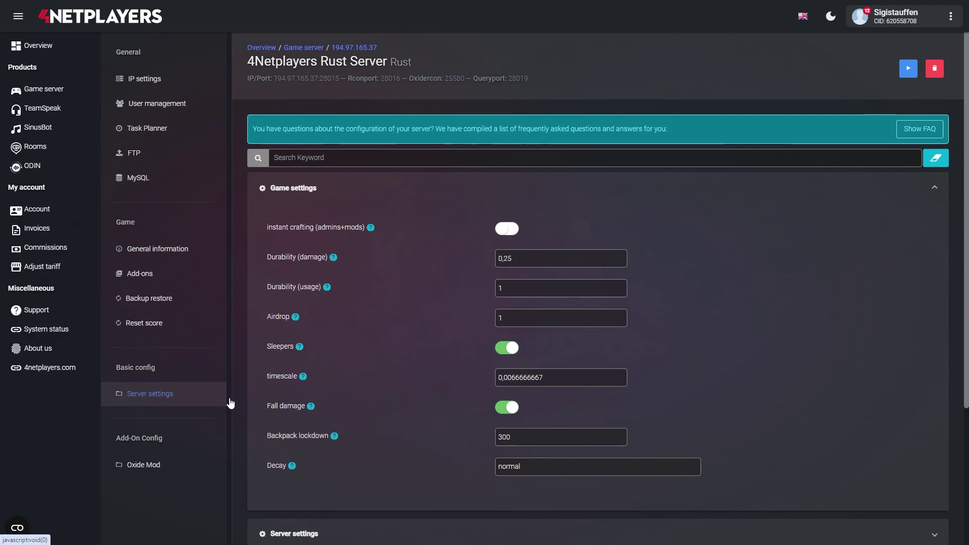
scroll(326, 396, "down", 3)
scroll(326, 401, "down", 1)
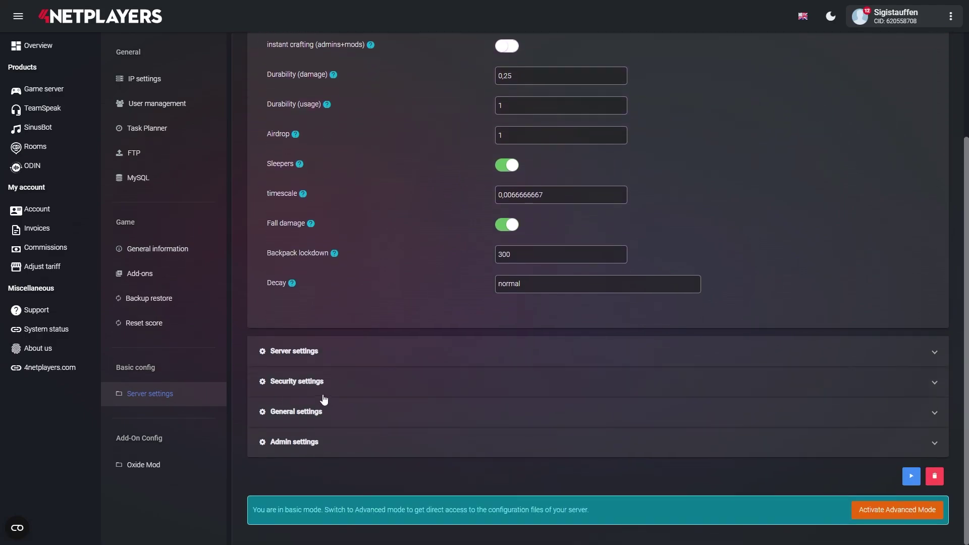
left_click(303, 355)
scroll(304, 357, "down", 2)
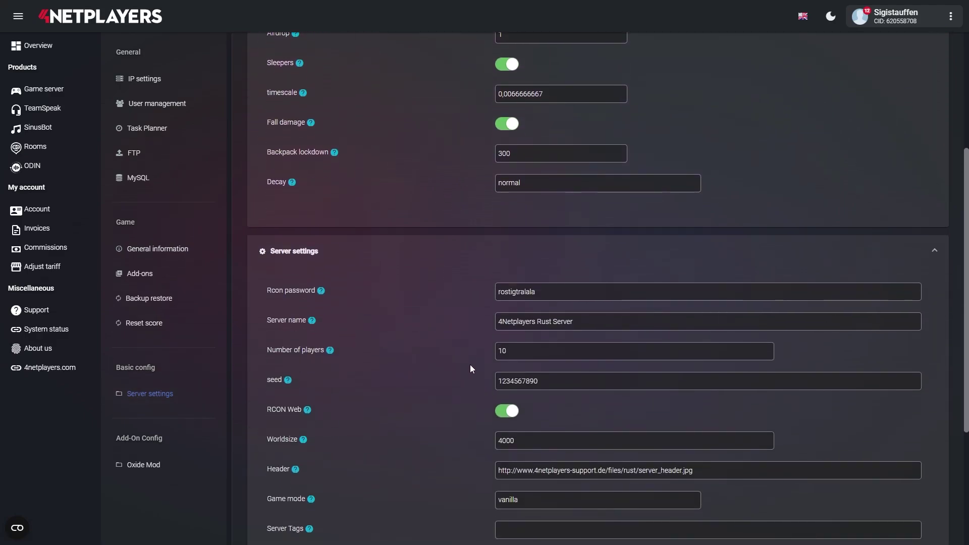
left_click(497, 326)
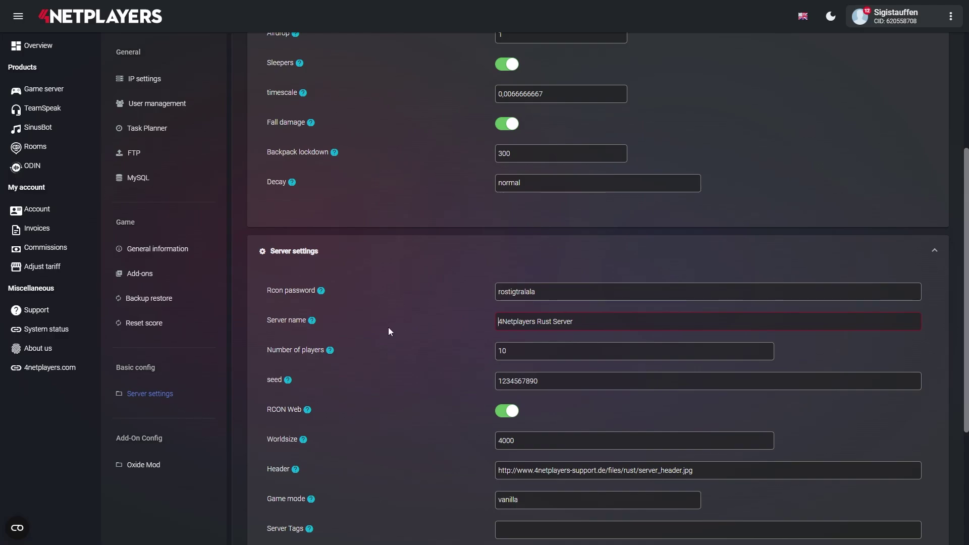
type("Mein rostiger")
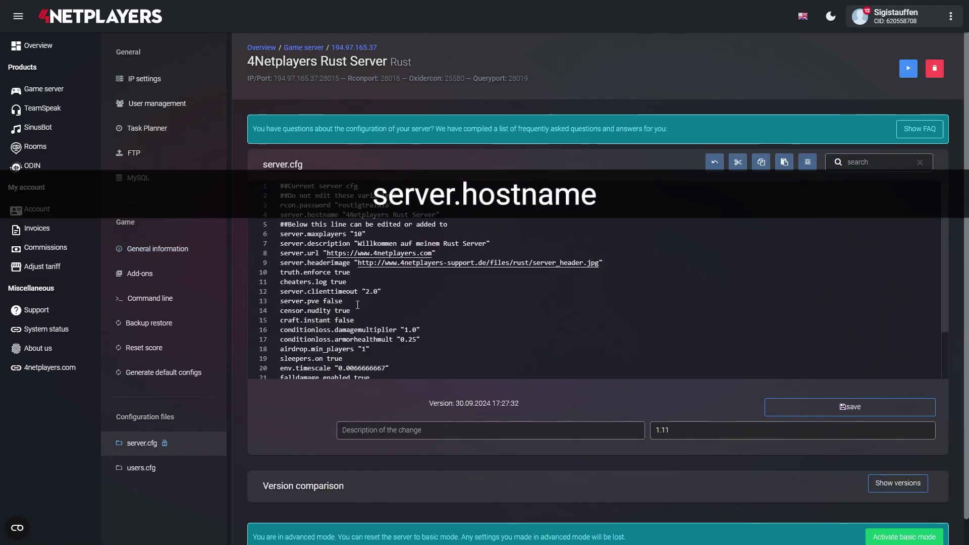
- Change server.hostname in server.cfg to 'Mein rostiger 4Netplayers Server' and save as version 1.12
left_click(393, 215)
left_click_drag(394, 215, 436, 215)
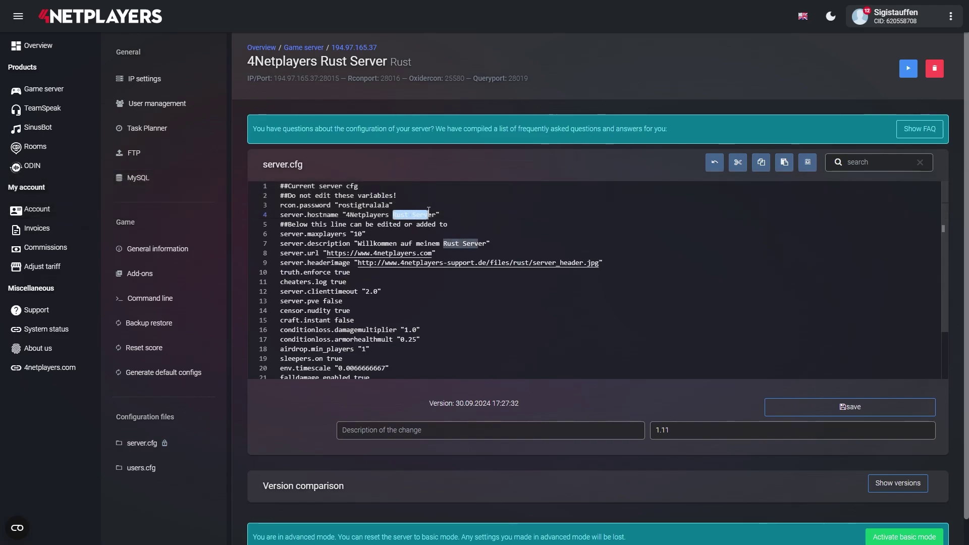
double_click(347, 214)
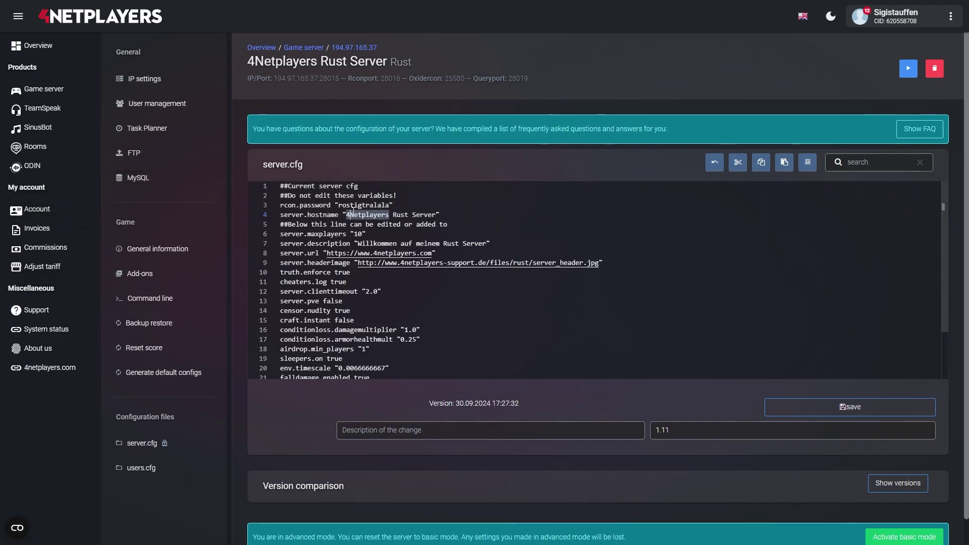
key("Left")
type("Mein rostiger")
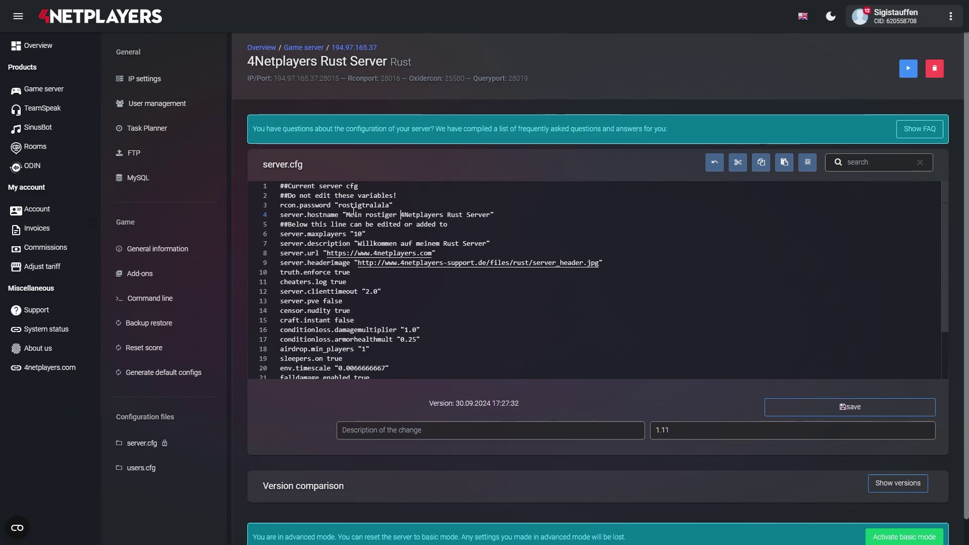
key("ctrl+shift+Right")
key("Right")
key("Delete")
key("Delete")
key("Delete")
key("Delete")
key("Delete")
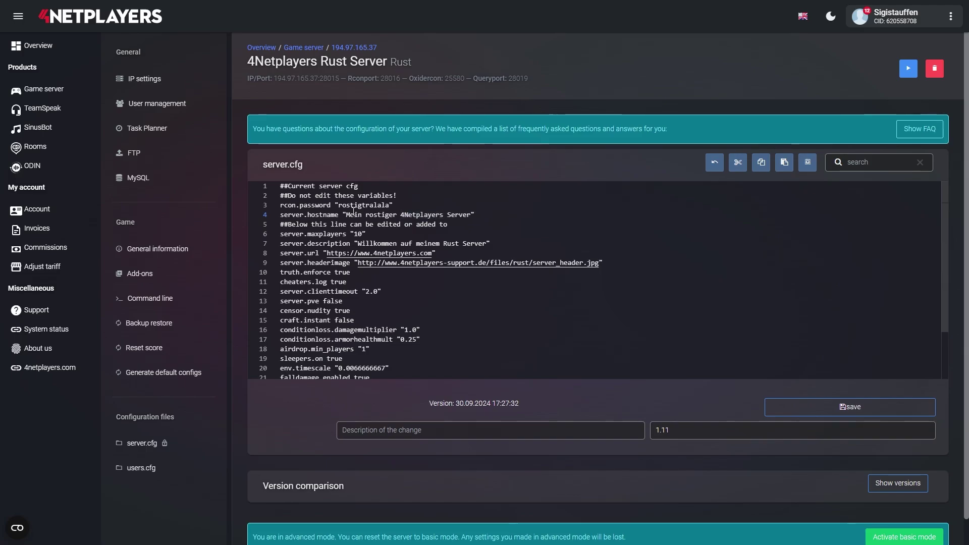
left_click(833, 407)
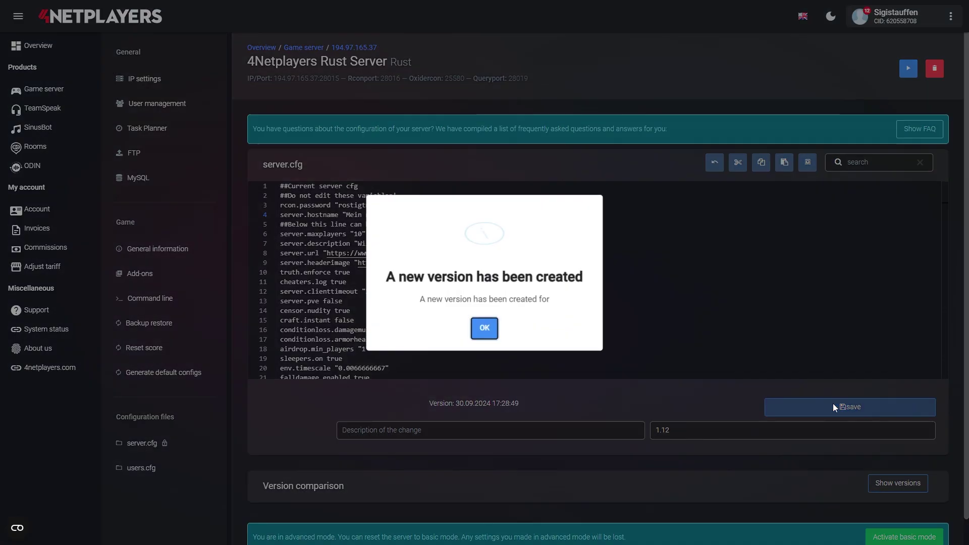
left_click(489, 331)
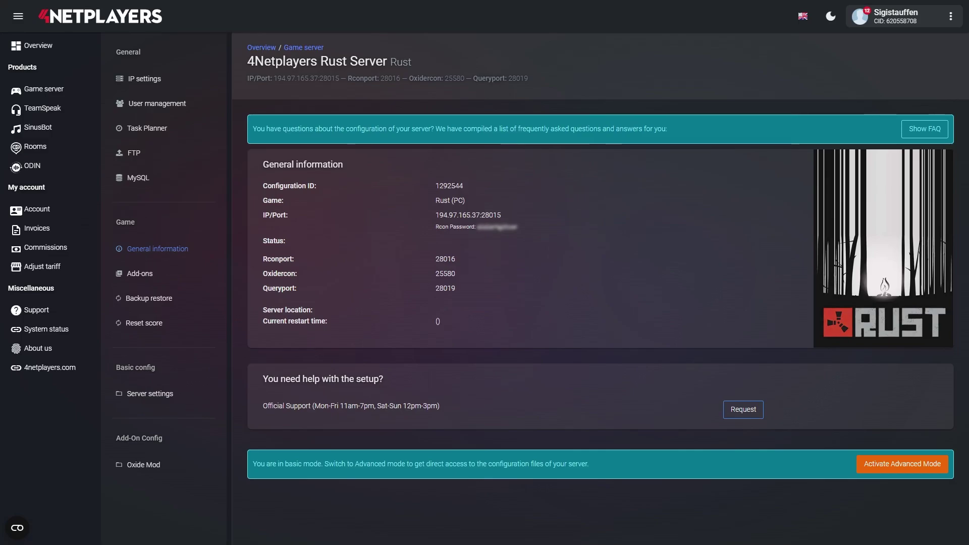
- Change the General settings server description to 'Willkommen auf meinem Rust Server', then open server.cfg
left_click(141, 401)
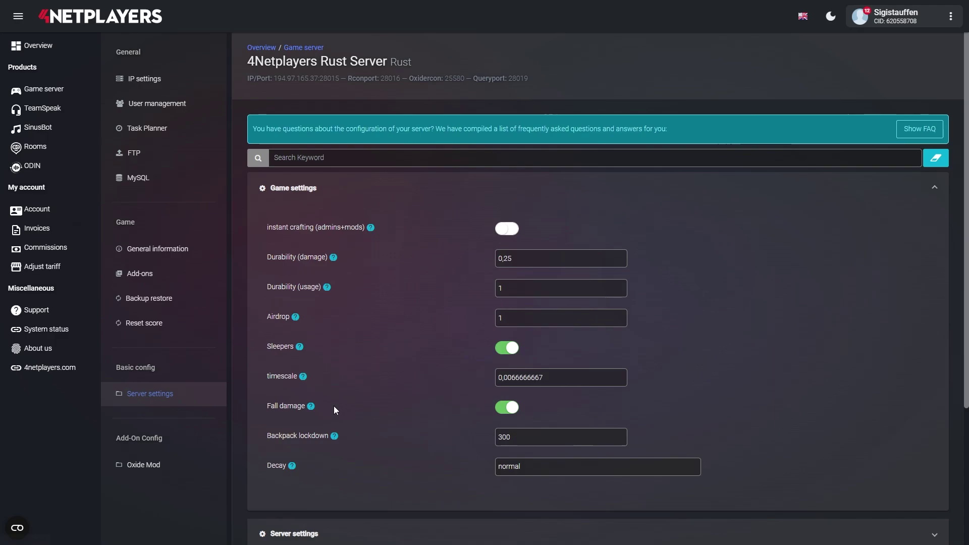
scroll(334, 410, "down", 3)
scroll(334, 408, "down", 1)
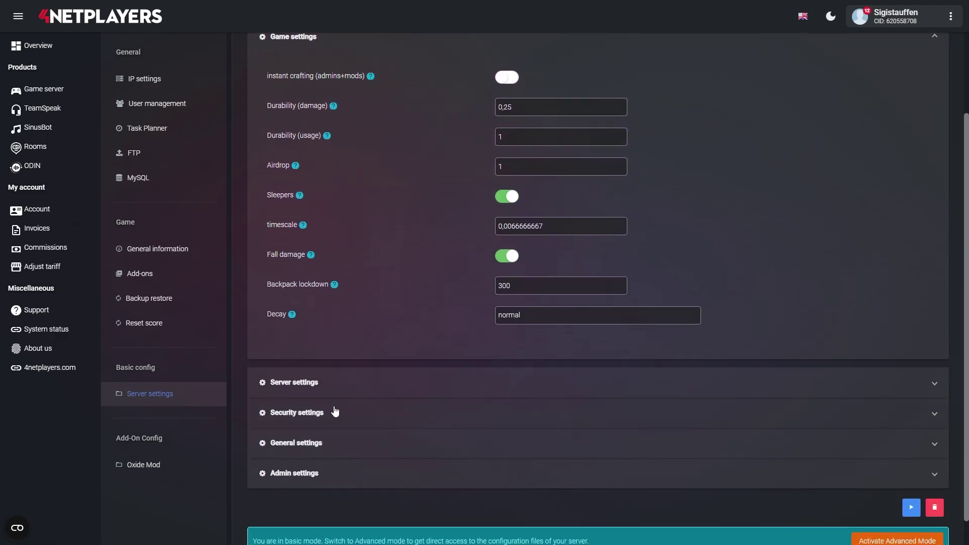
left_click(308, 446)
scroll(307, 447, "down", 5)
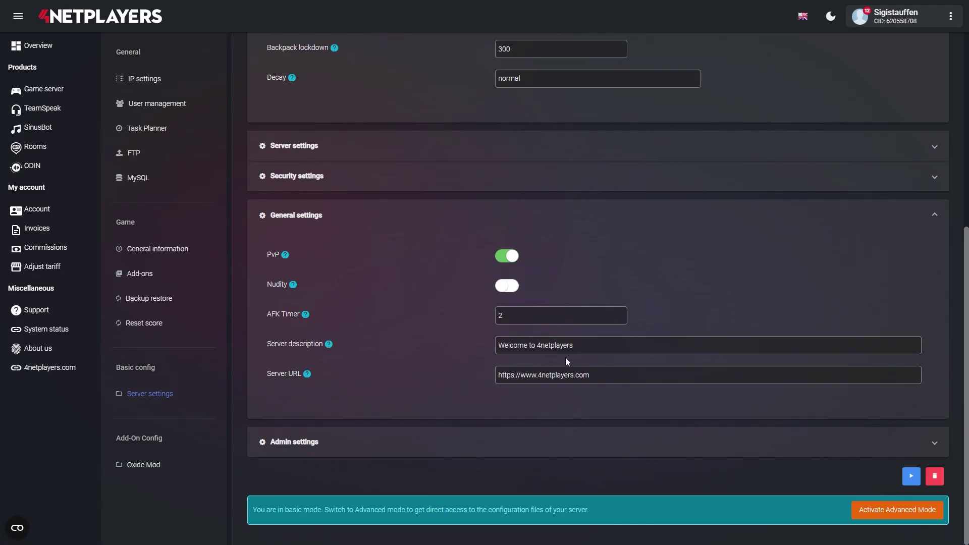
left_click_drag(579, 346, 503, 357)
type("Willkommen auf meinem")
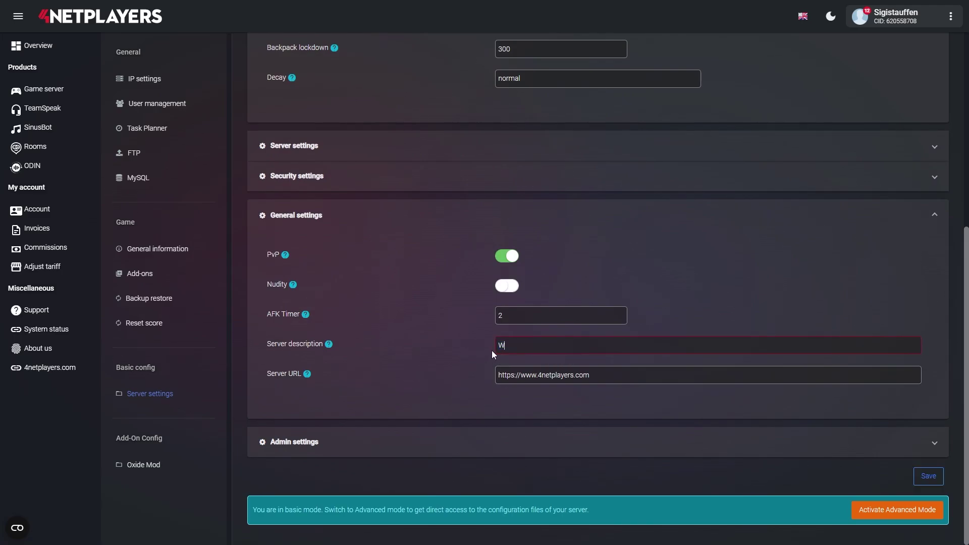
type(" Rust Server")
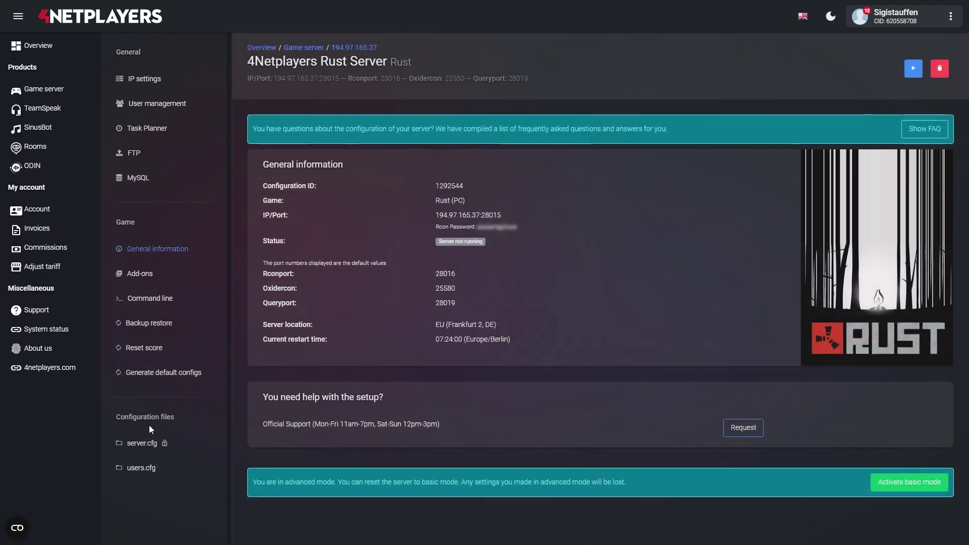
left_click(143, 444)
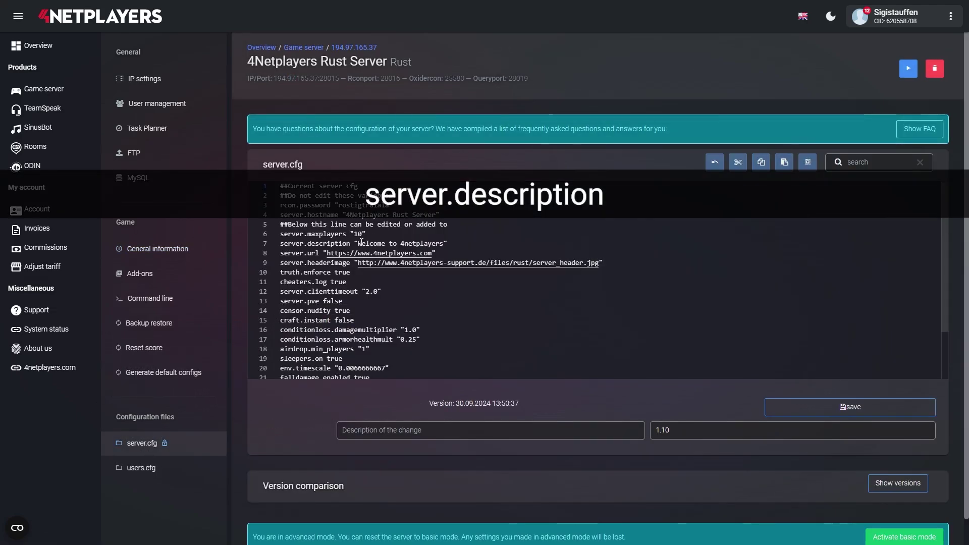
- Set server.description on line 7 to 'Willkommen auf meinem Rust Server' and save as version 1.11
left_click_drag(359, 244, 445, 244)
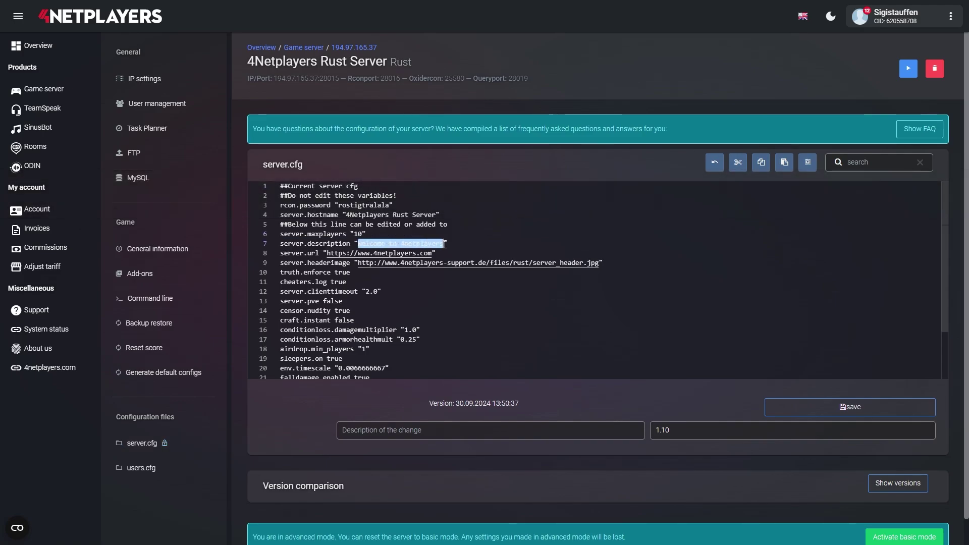
type("Willkommen auf ")
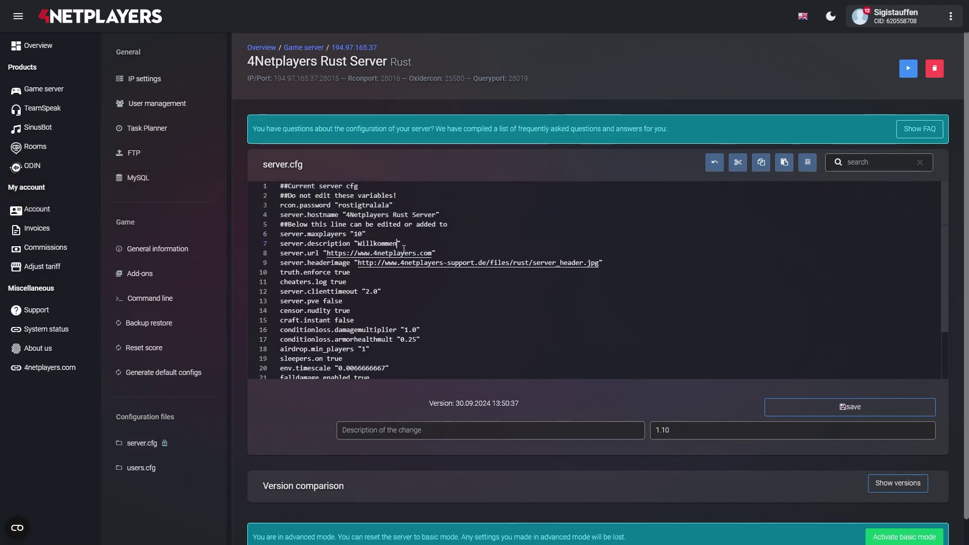
type("meinem Rust Server")
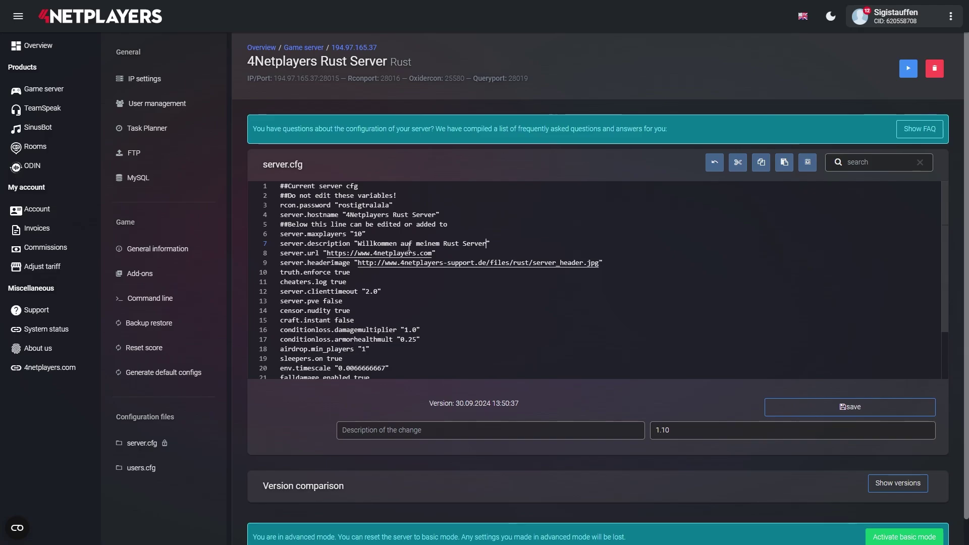
left_click(841, 406)
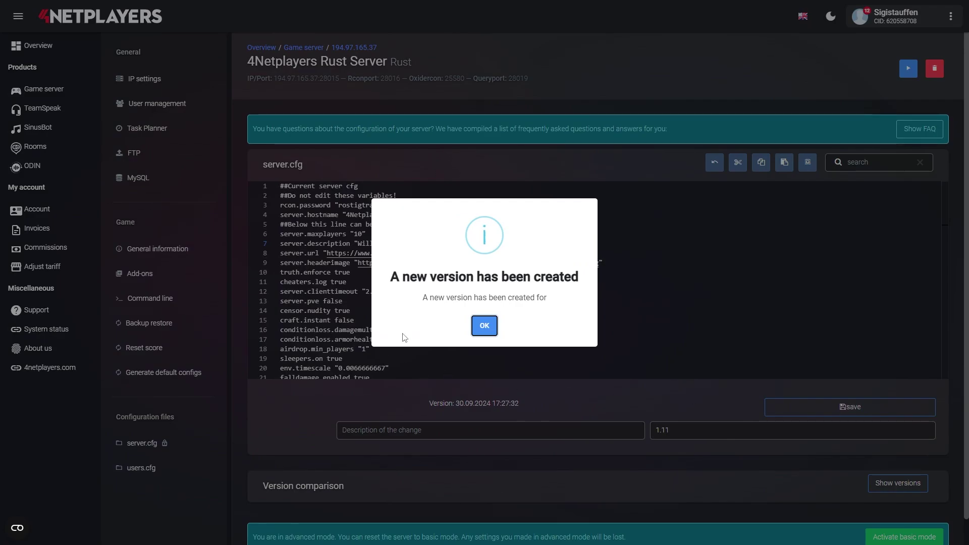
left_click(486, 323)
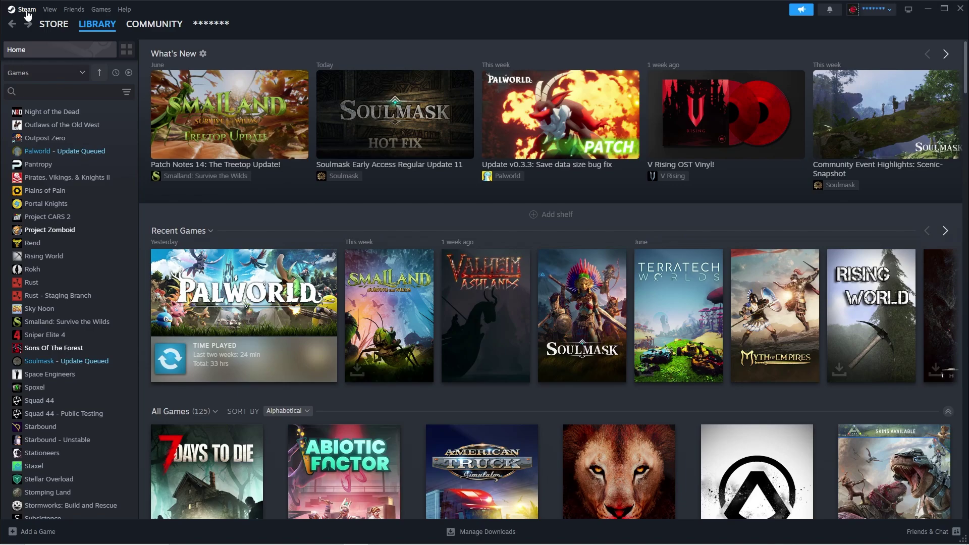
left_click(27, 10)
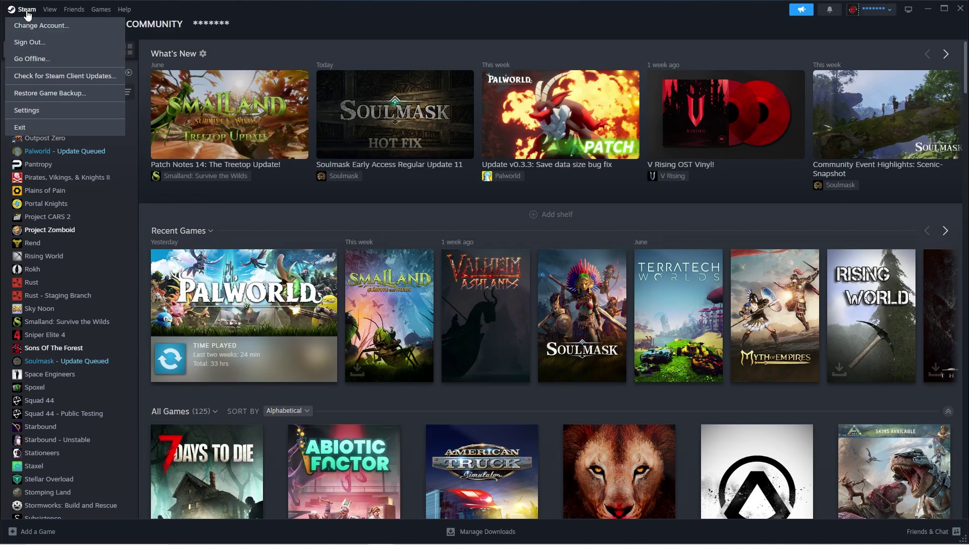
left_click(33, 116)
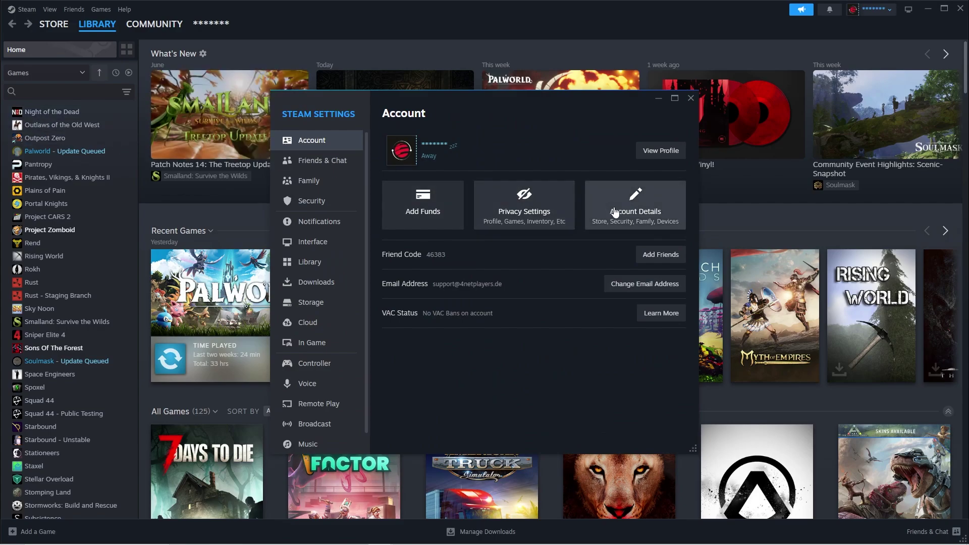
left_click(639, 209)
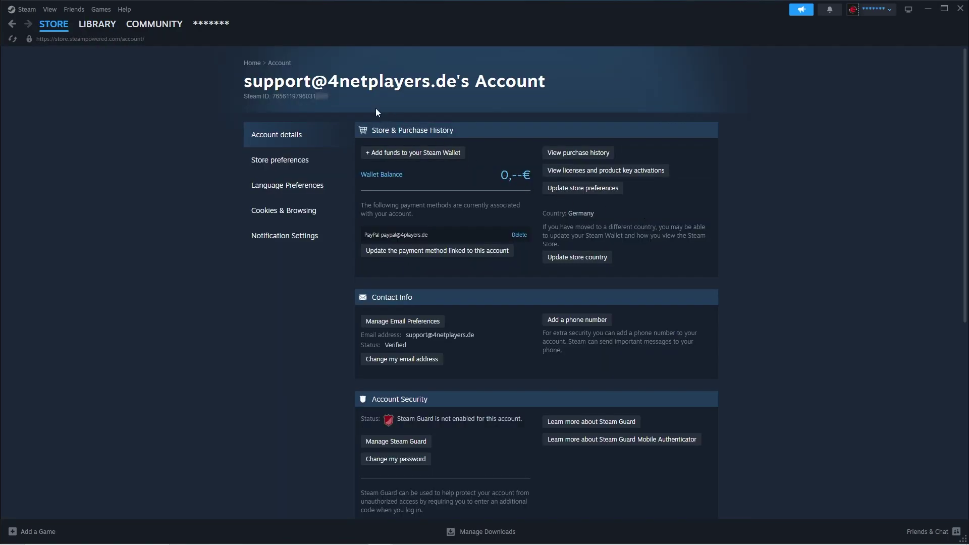
left_click_drag(241, 97, 293, 98)
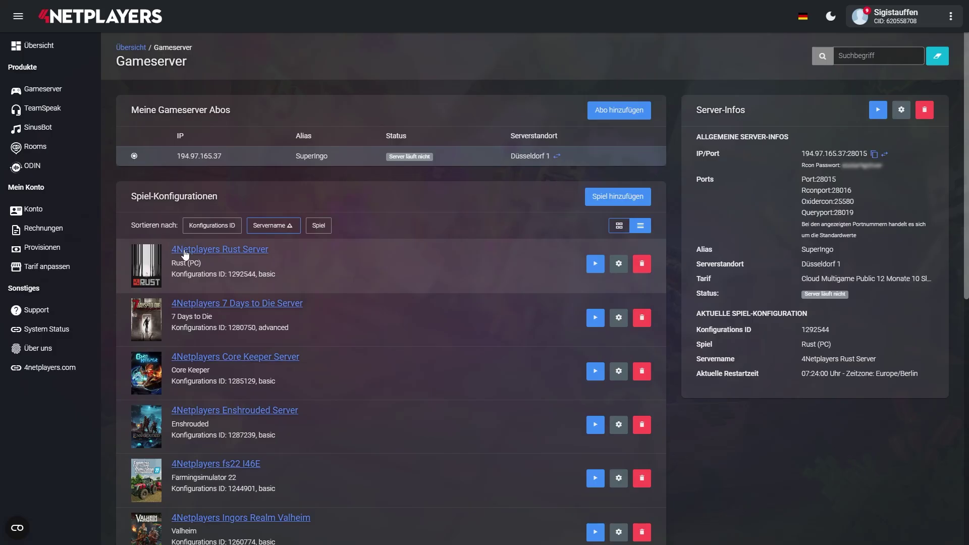
left_click(184, 252)
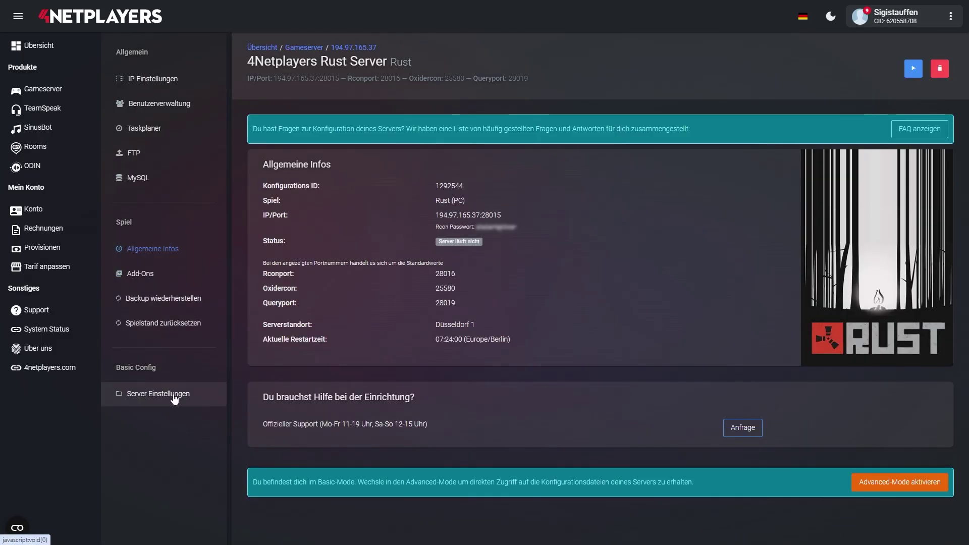
- Paste the copied Steam ID as the Admin 1 ID in the Admin settings
left_click(174, 397)
scroll(257, 396, "down", 3)
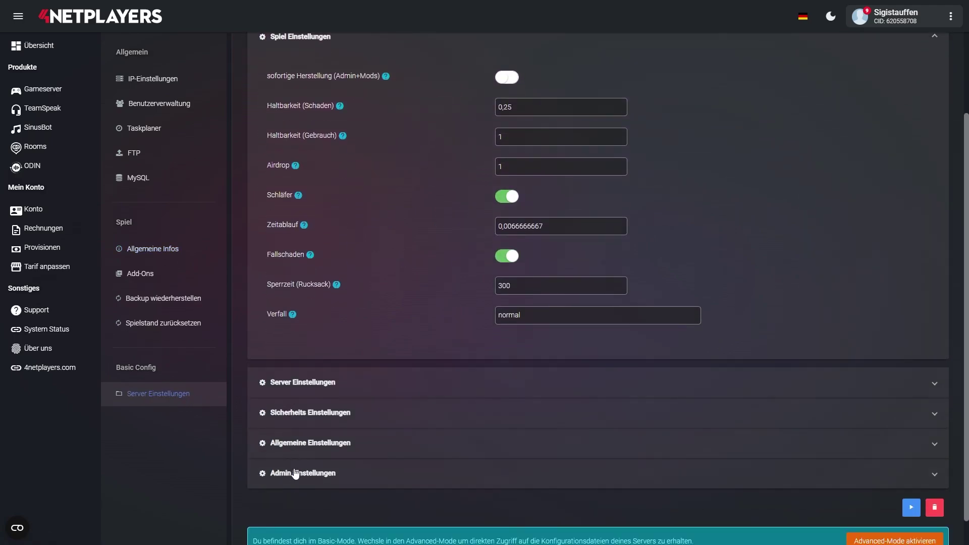
left_click(294, 473)
scroll(292, 478, "down", 15)
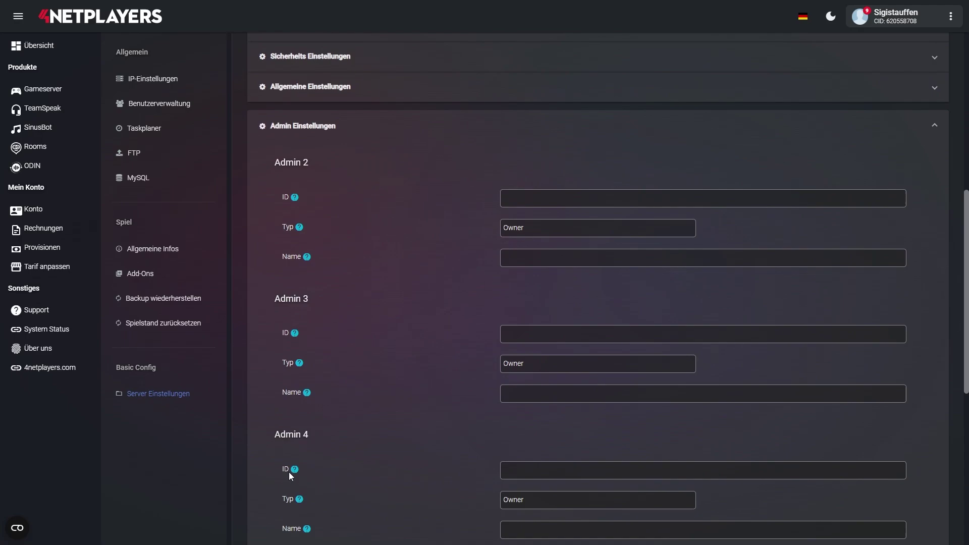
left_click(520, 343)
key("ctrl+v")
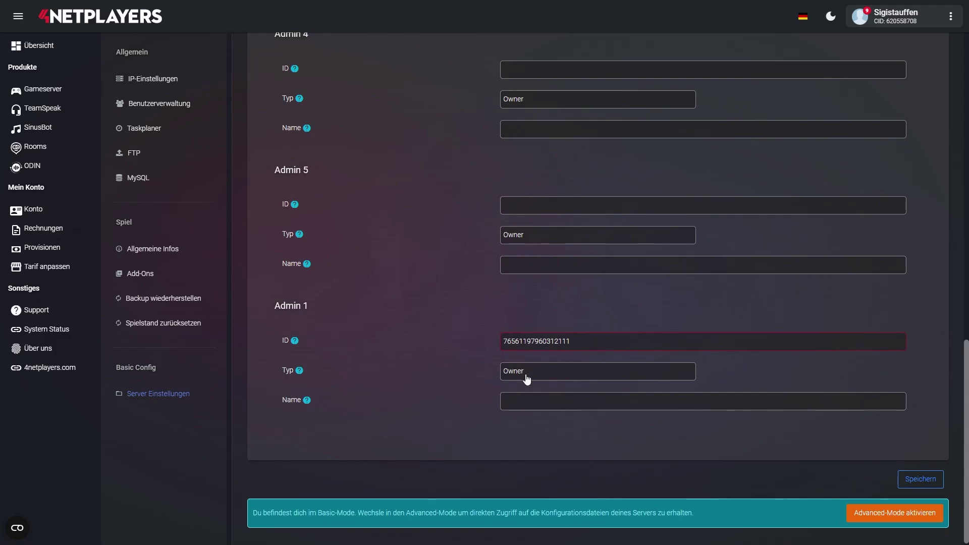
- Enter a contact e-mail for Admin 1, save the admin settings and activate Advanced-Mode
left_click(526, 407)
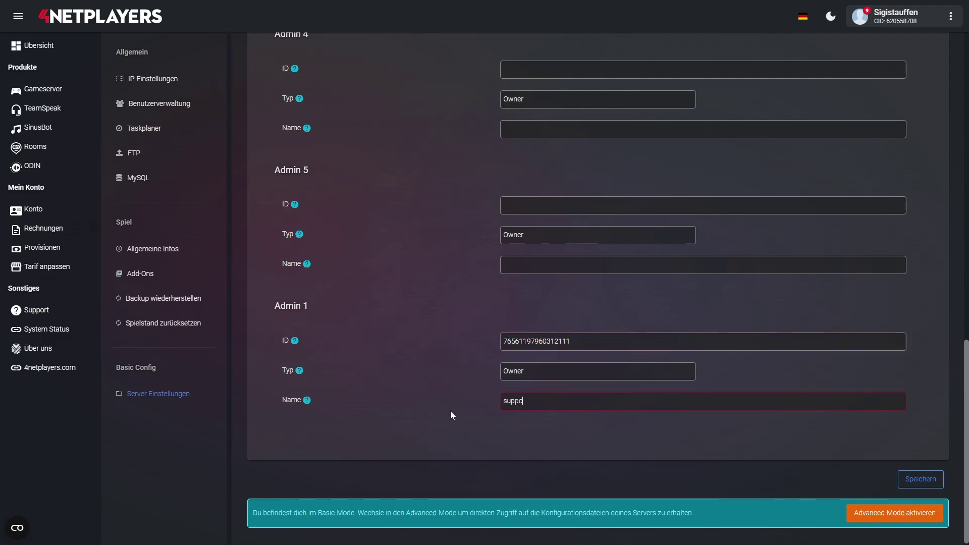
left_click(920, 480)
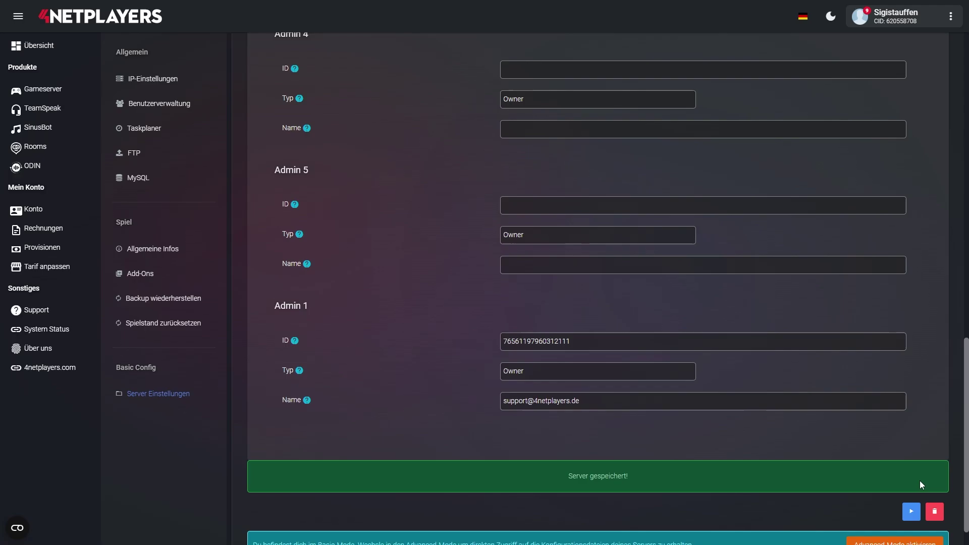
left_click(895, 542)
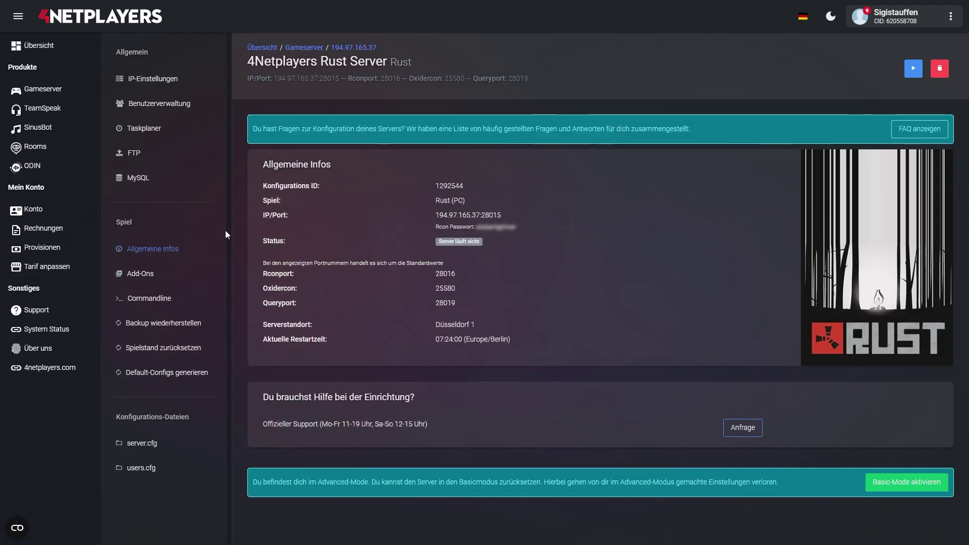
- In users.cfg line 1, insert the Steam ID and e-mail after ownerid and replace 'reason' with 'owner'
left_click(146, 473)
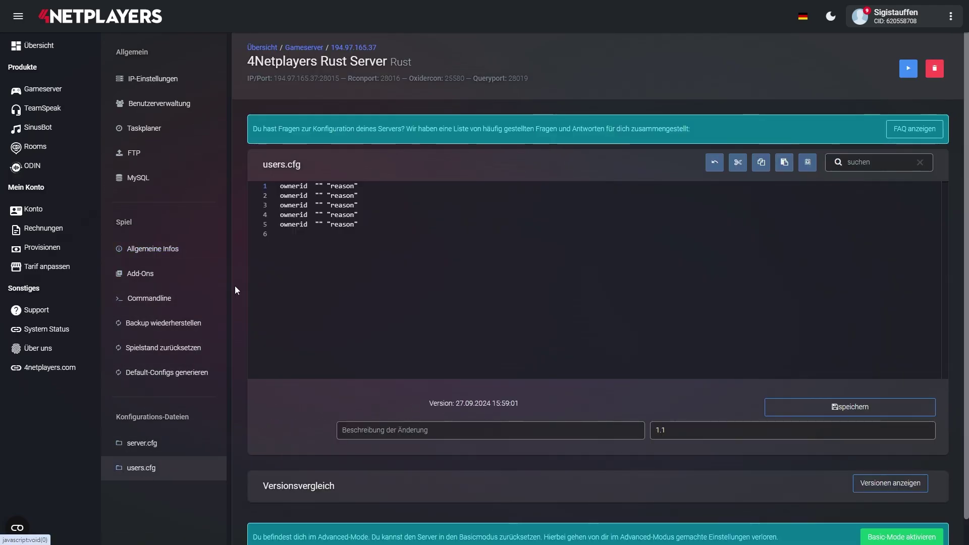
left_click(313, 186)
key("ctrl+v")
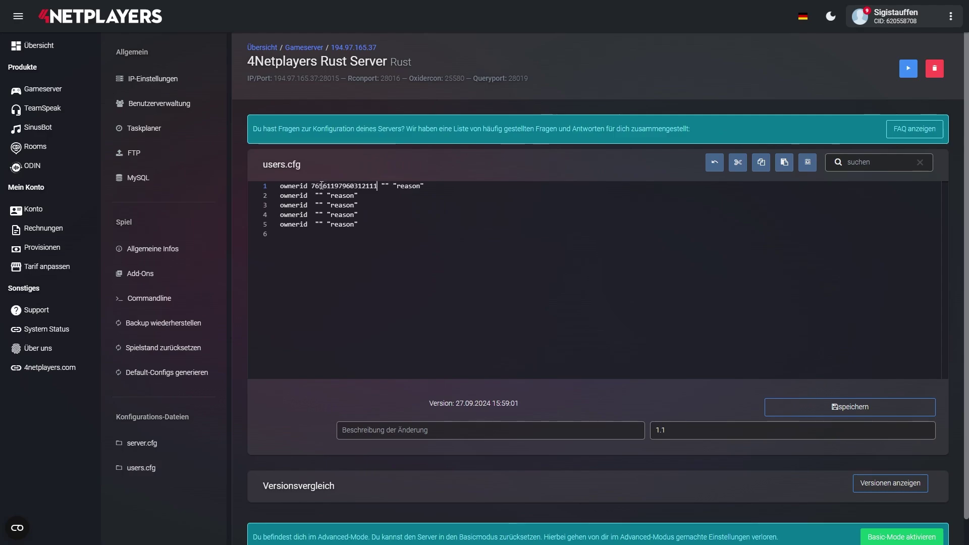
key("ctrl+v")
double_click(503, 187)
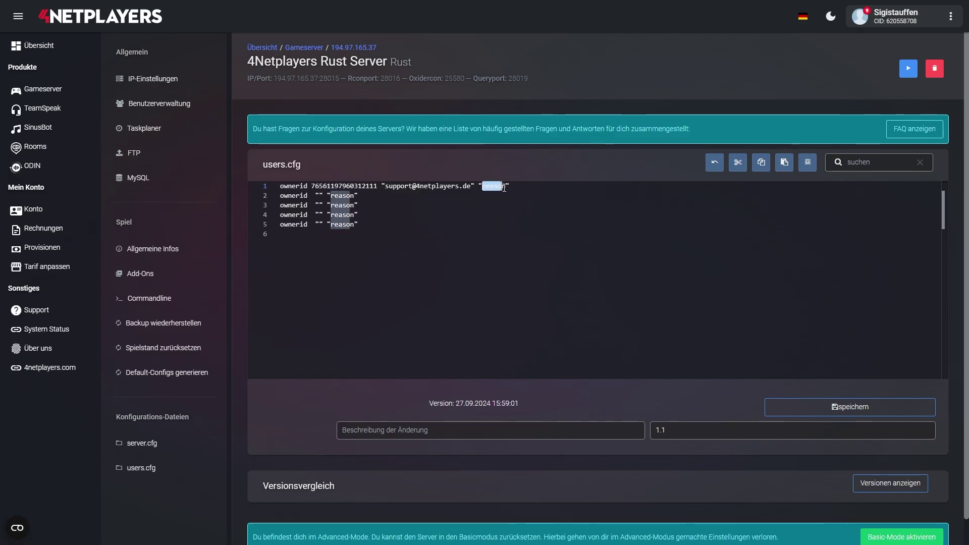
type("own")
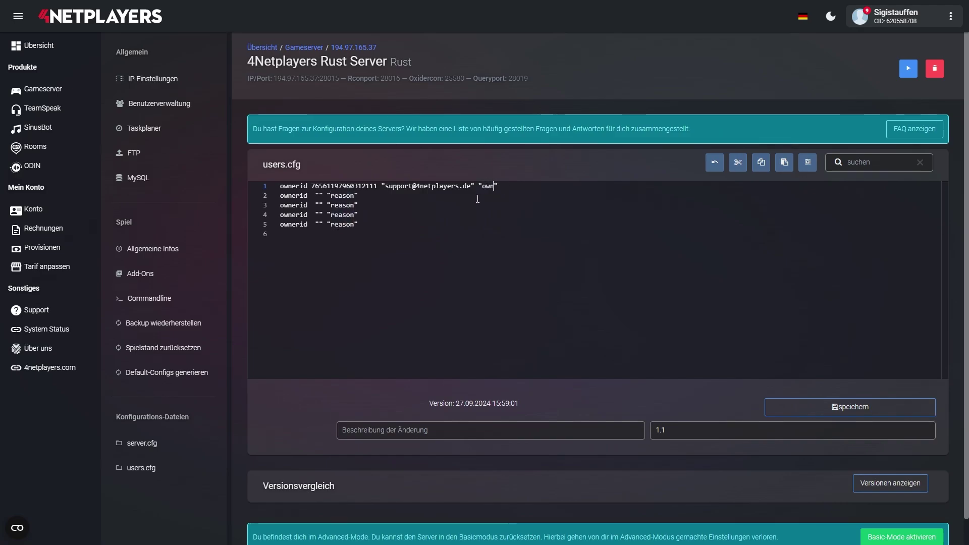
type("er")
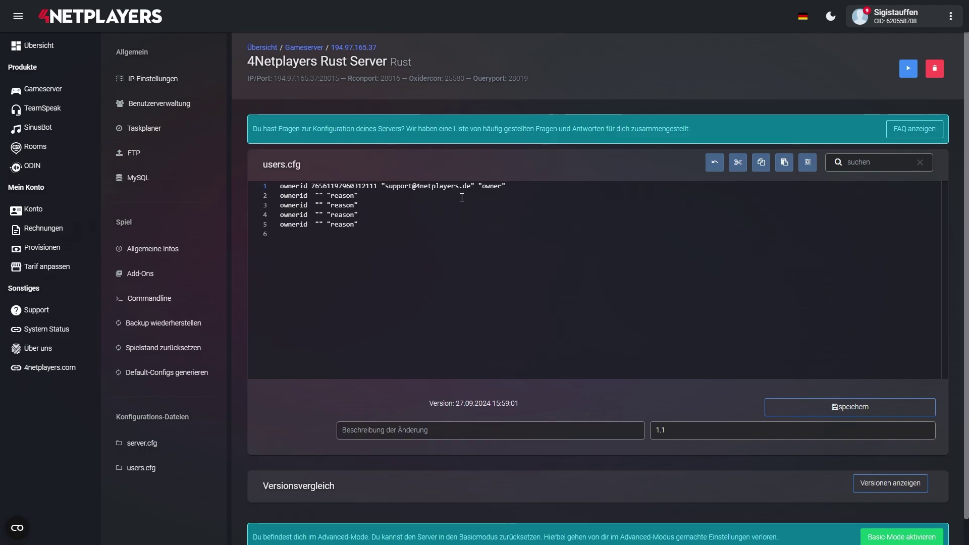
- Save users.cfg as version 1.2 and start the Rust server
left_click(871, 410)
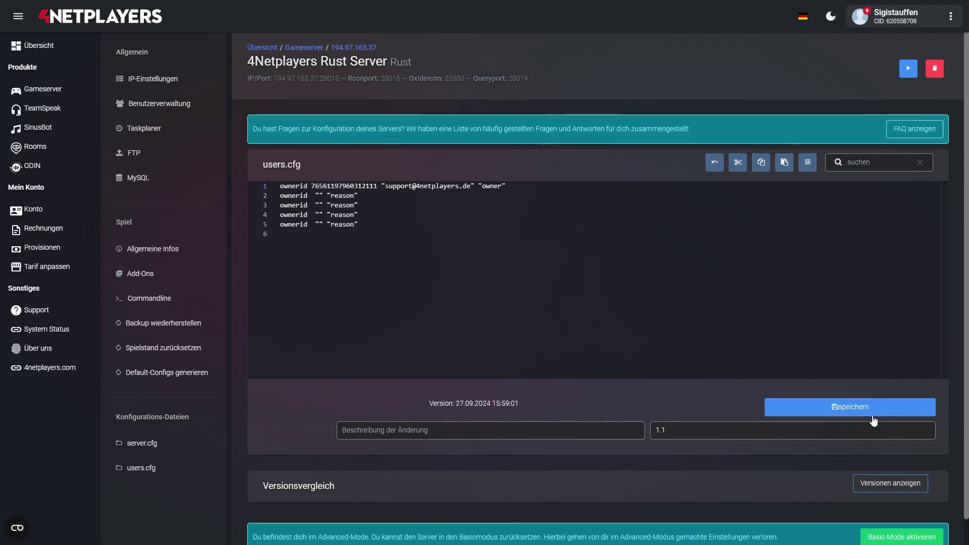
left_click(483, 337)
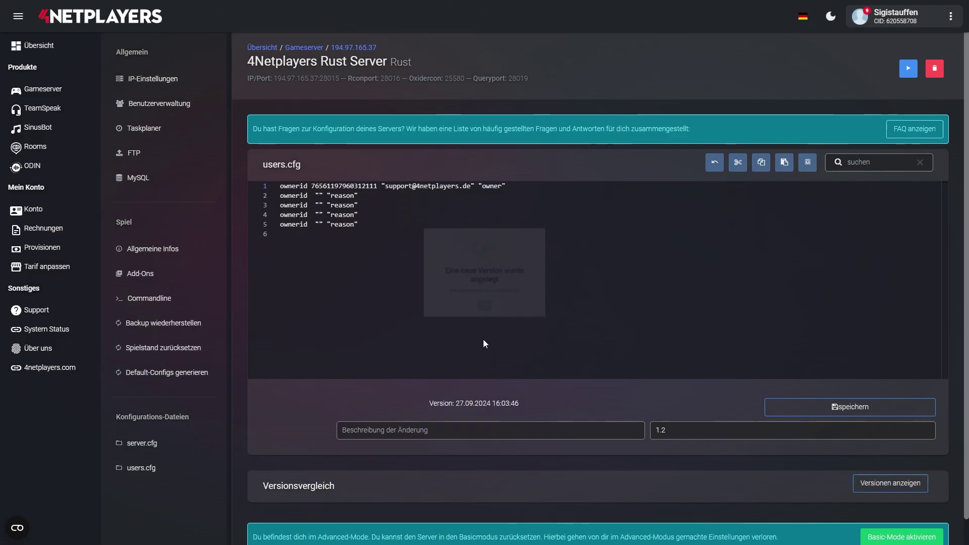
left_click(908, 70)
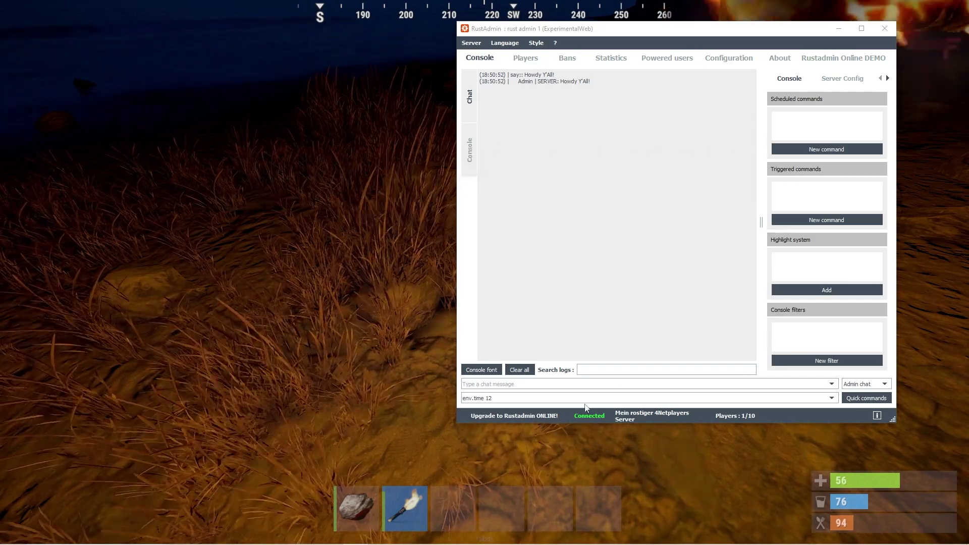
- Run env.time 12 from RustAdmin's command field to make it daytime
left_click(569, 399)
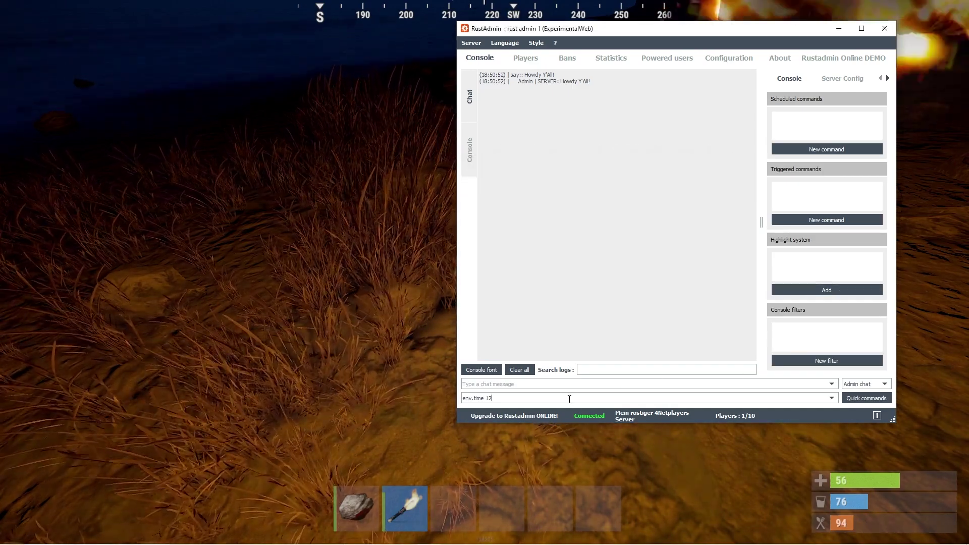
key("Return")
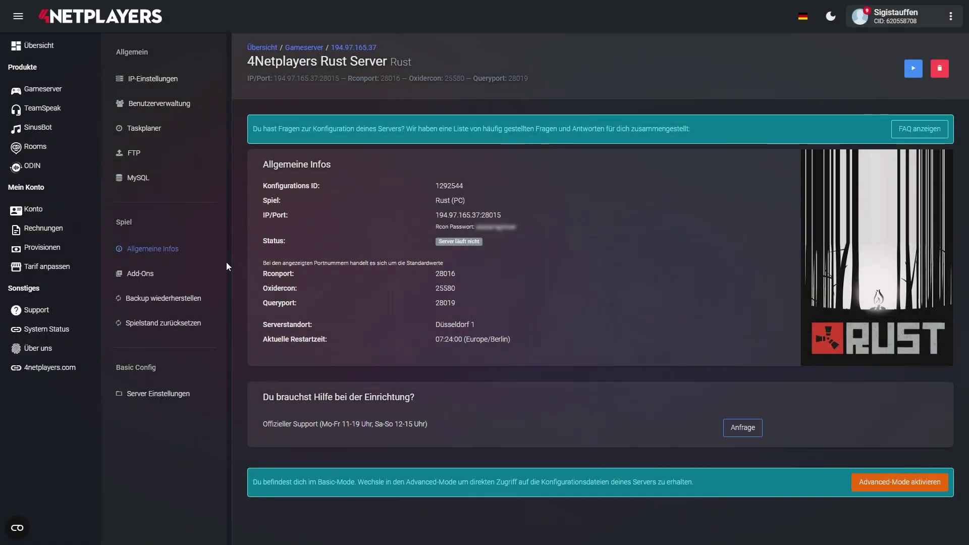
- Switch on RCON Web in the Server Einstellungen section of the server settings
left_click(182, 395)
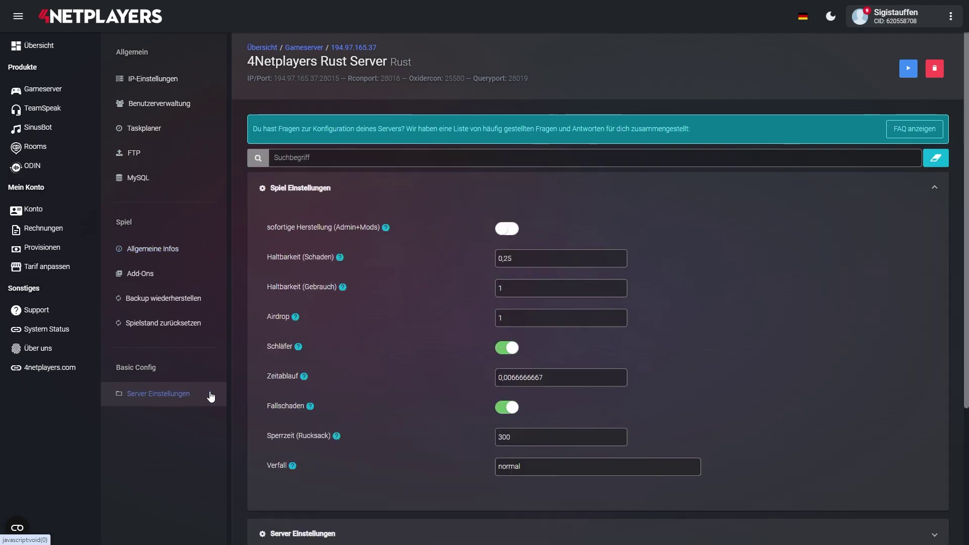
scroll(303, 384, "down", 3)
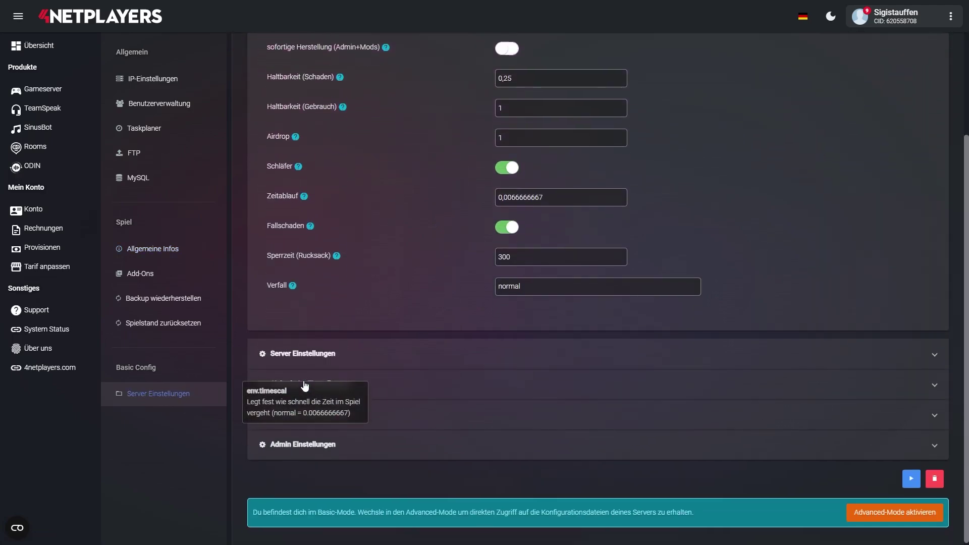
left_click(304, 353)
scroll(459, 401, "down", 3)
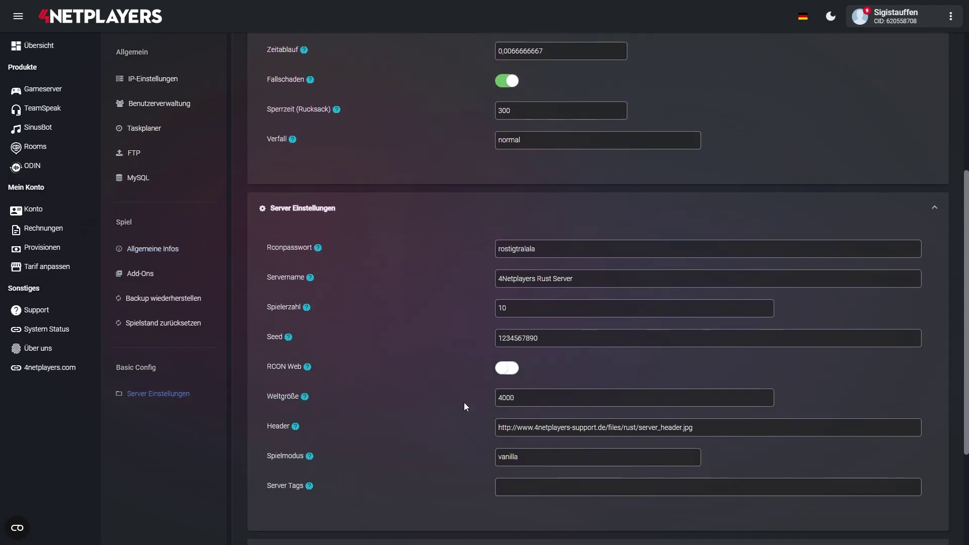
left_click(511, 362)
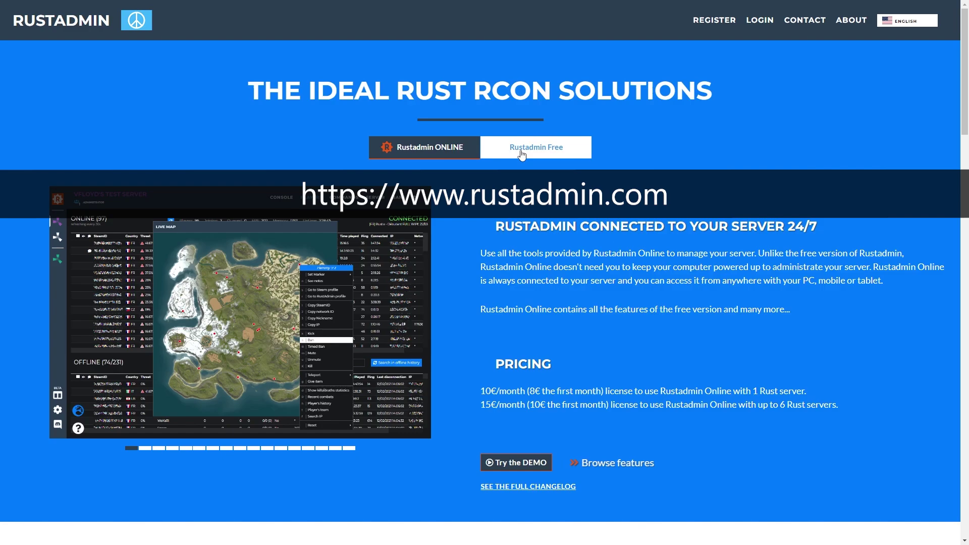
- Download the free RustAdmin desktop client as RustAdminRelease.zip (59.74MB)
left_click(522, 154)
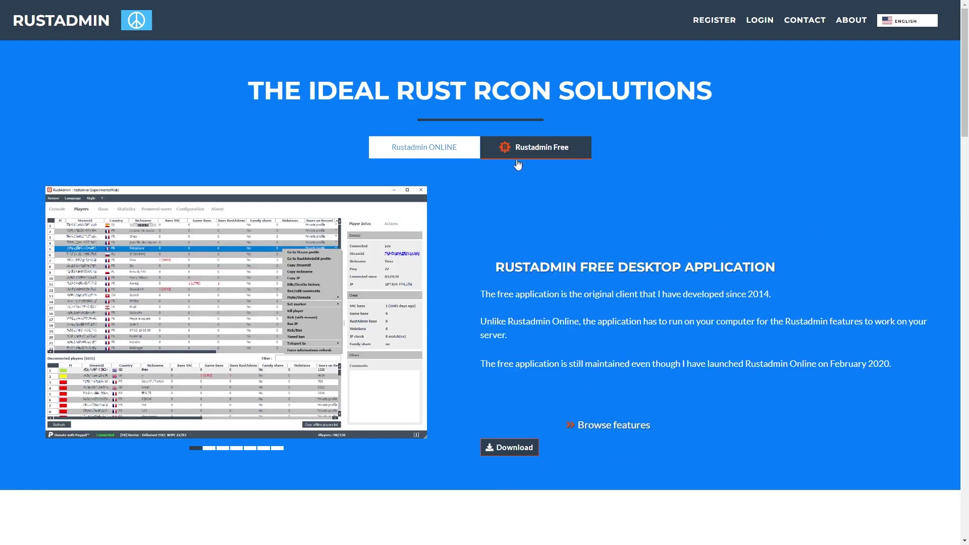
left_click(511, 449)
left_click(511, 302)
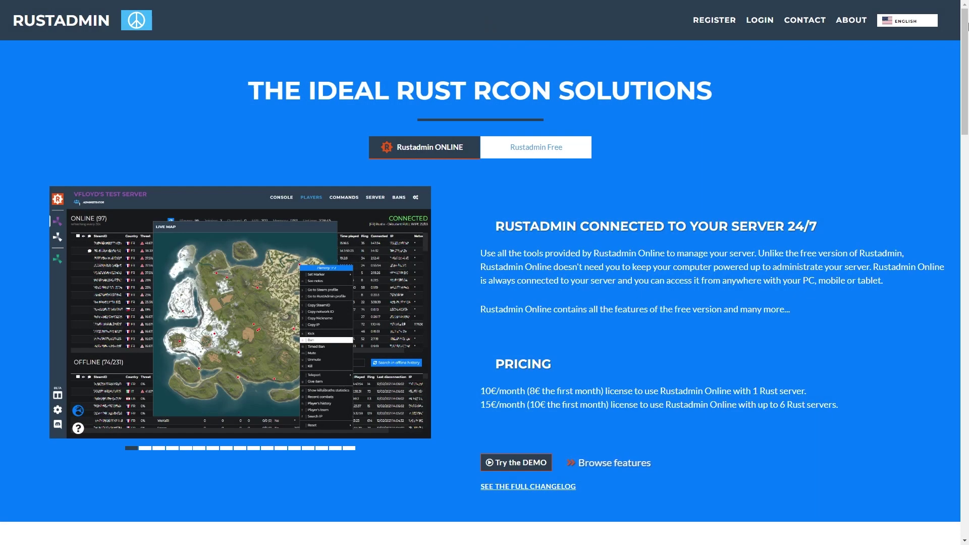
scroll(968, 25, "down", 9)
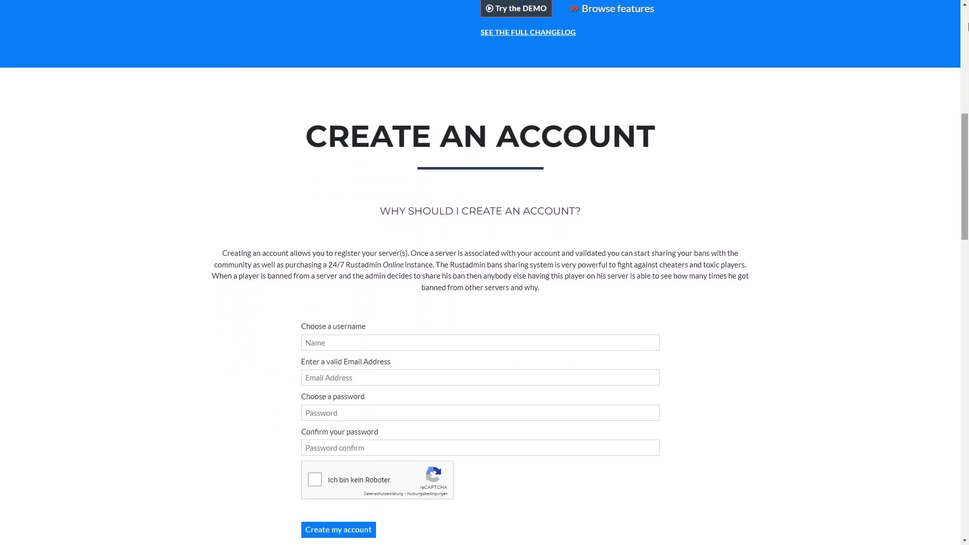
scroll(968, 26, "up", 9)
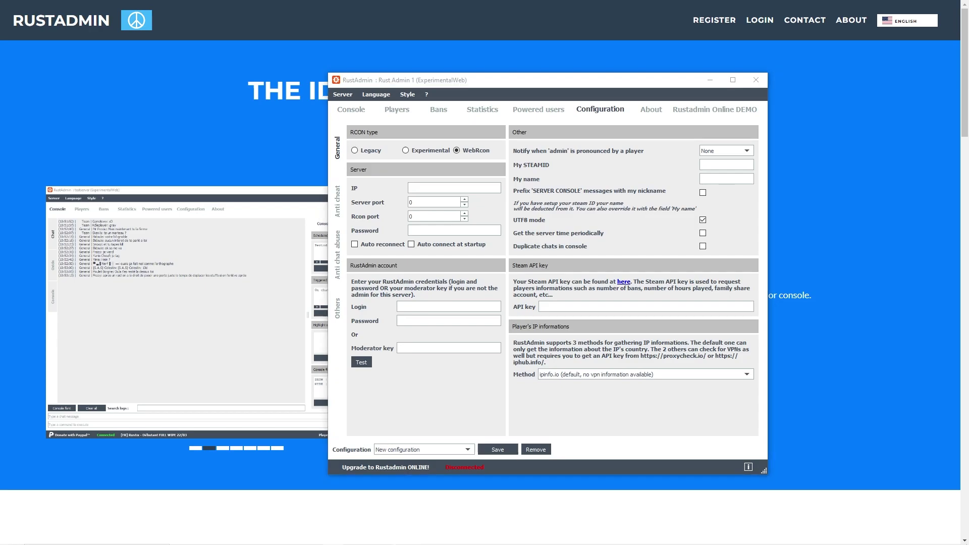
- Enter server IP 194.97.165.37, server port 28015 and Rcon port 28016 in RustAdmin's Configuration
left_click(440, 190)
type("194.97.165.37")
left_click(418, 202)
left_click_drag(432, 218, 408, 216)
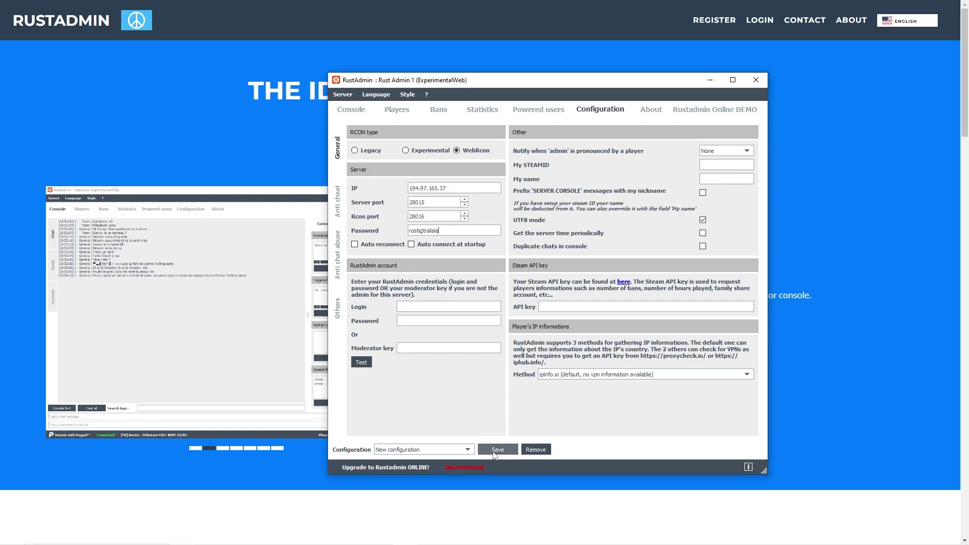
- Save the configuration as 'rust admin 1' and connect, dismissing the Steam API key warning
left_click(495, 450)
type("rust admin 1")
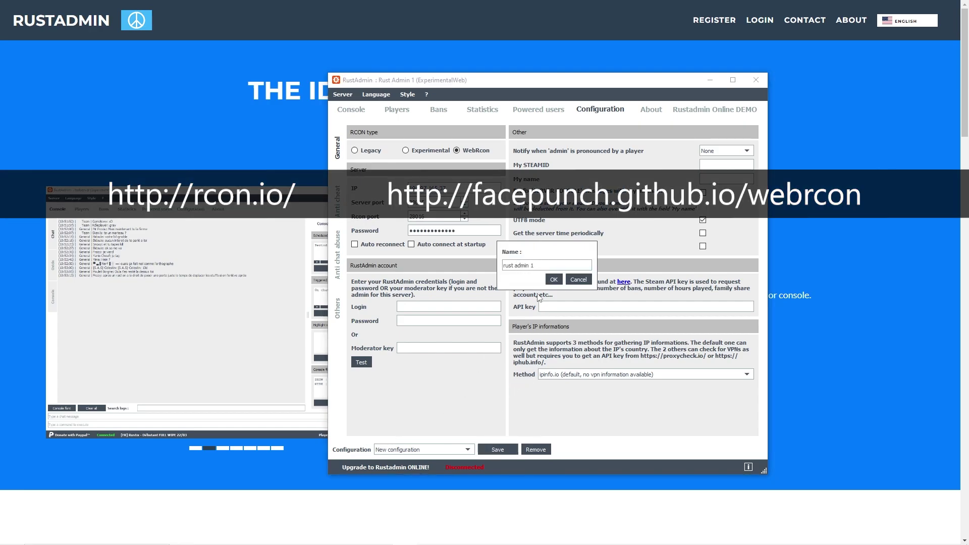
left_click(554, 279)
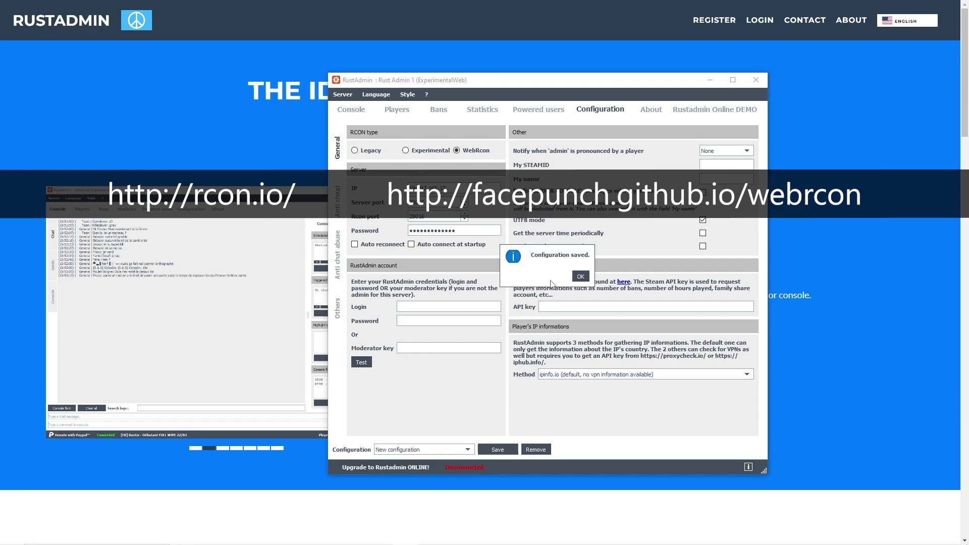
left_click(575, 276)
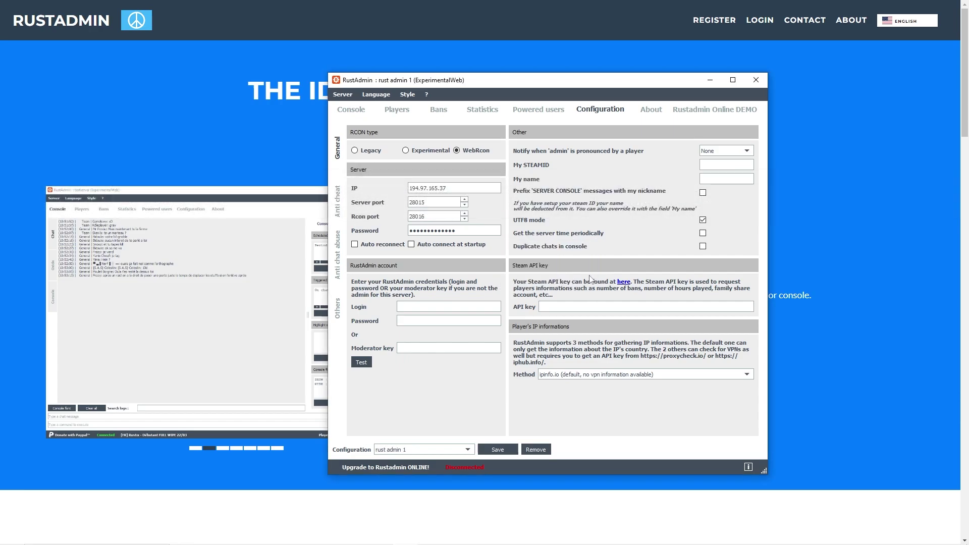
left_click(344, 94)
left_click(356, 107)
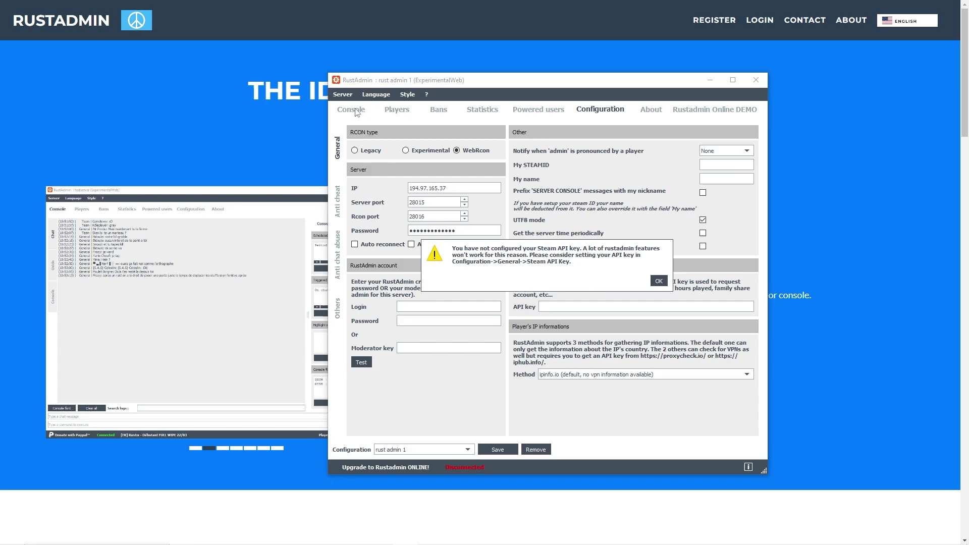
left_click(659, 281)
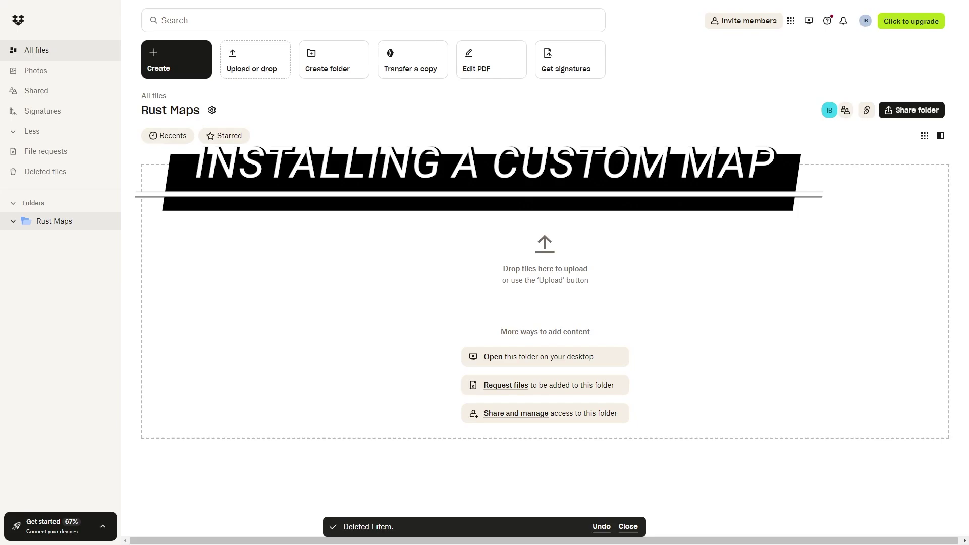
- Upload Brabus_Island_HDRP_0.3.map to the Dropbox Rust Maps folder
left_click(245, 73)
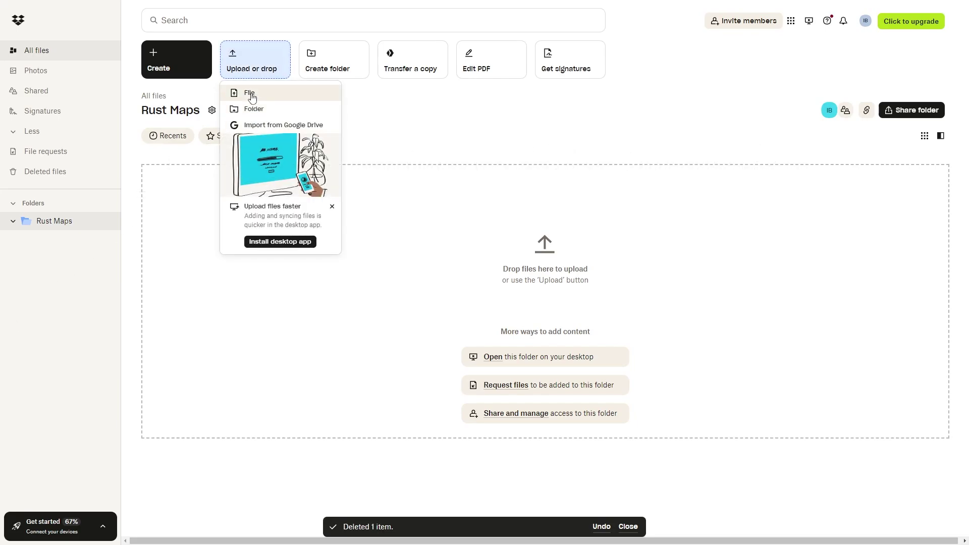
left_click(249, 94)
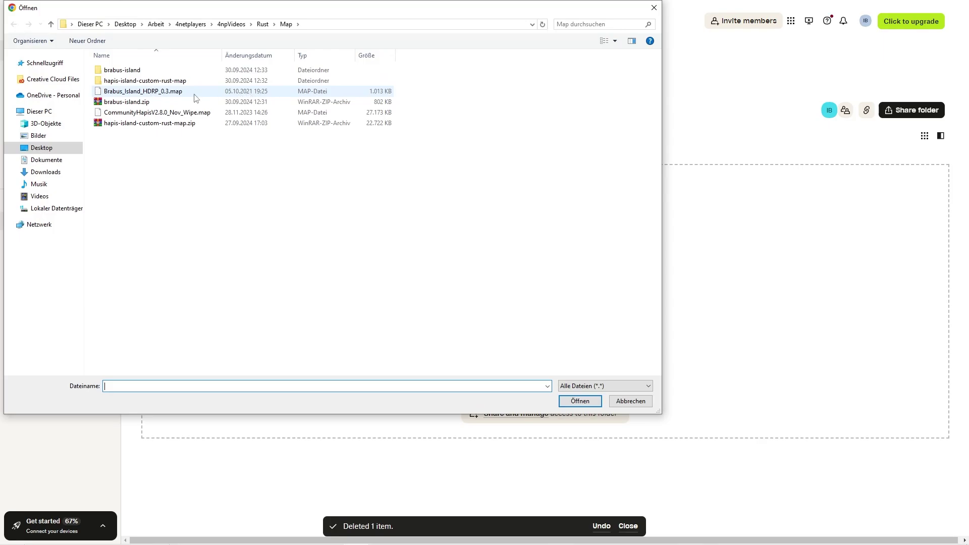
left_click(183, 93)
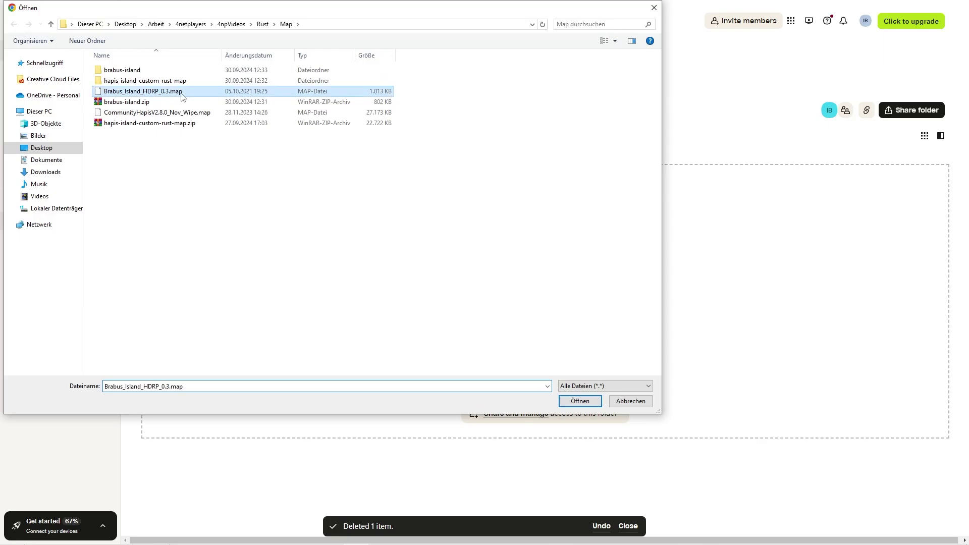
left_click(579, 402)
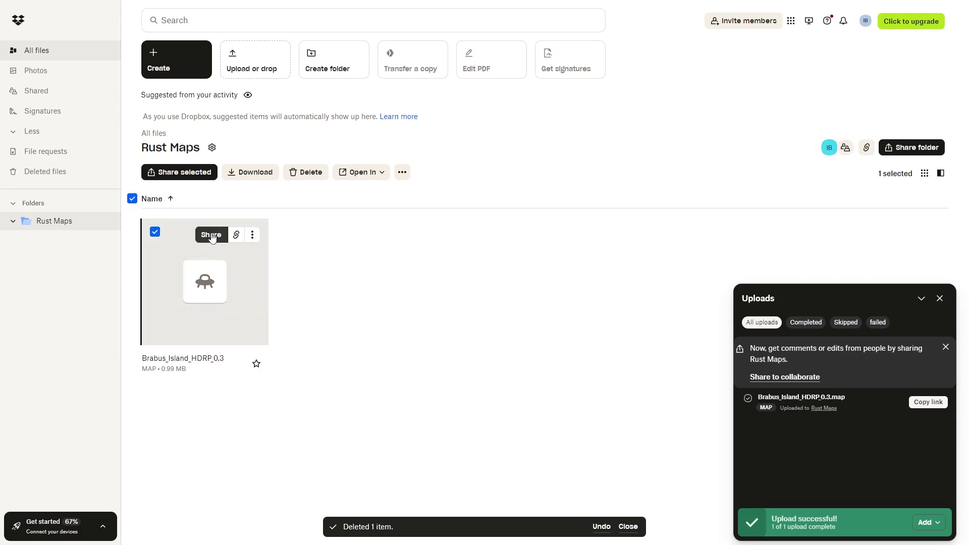
- Create a view link for the map and save it into rust-map-link.txt
left_click(211, 235)
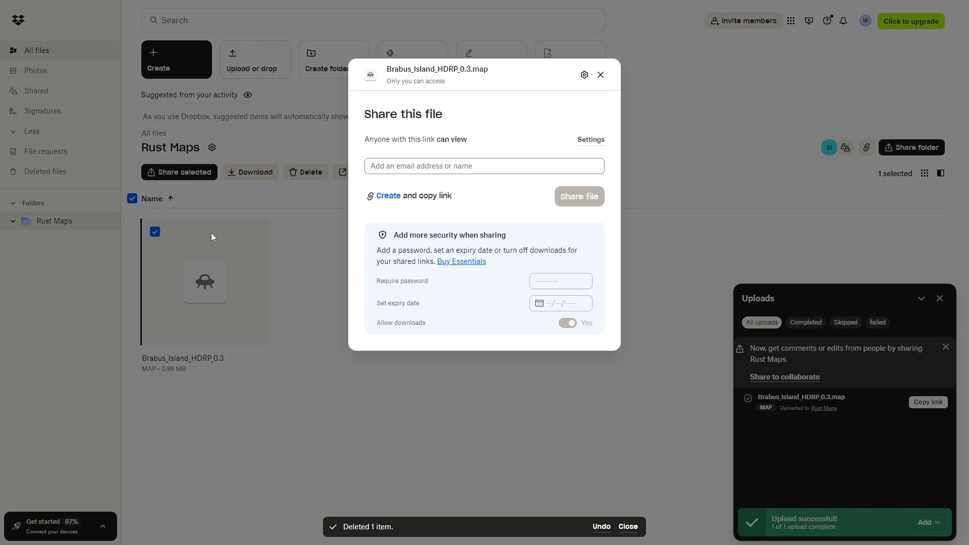
left_click(388, 197)
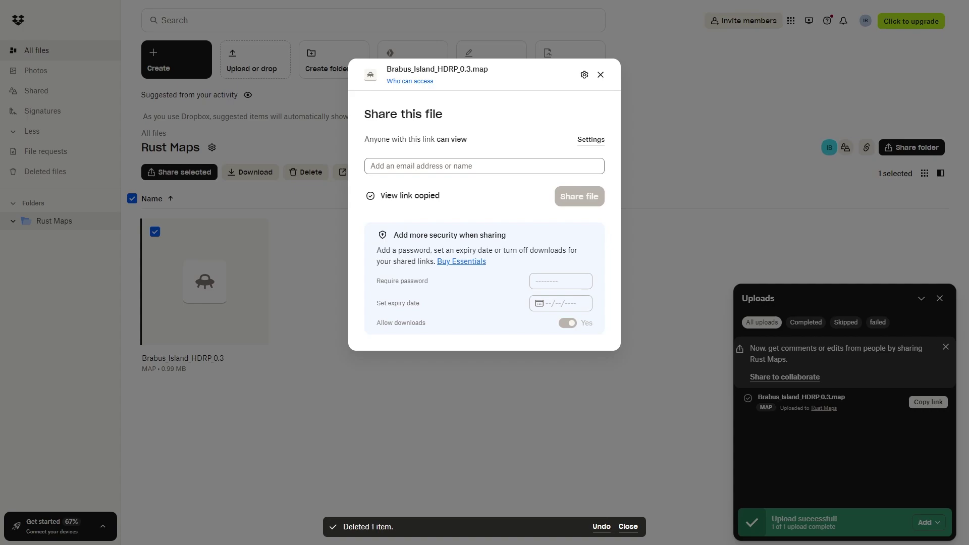
key("alt+Tab")
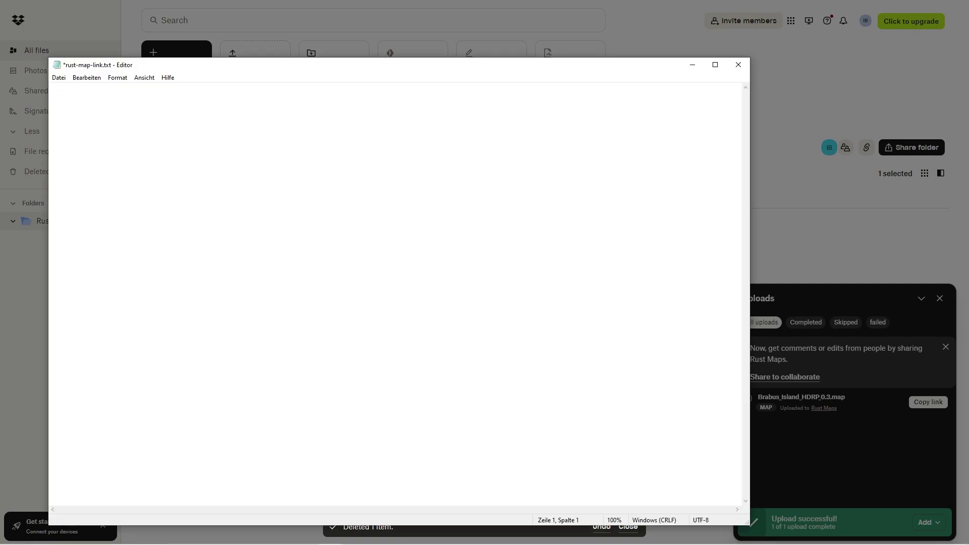
key("ctrl+v")
left_click(59, 77)
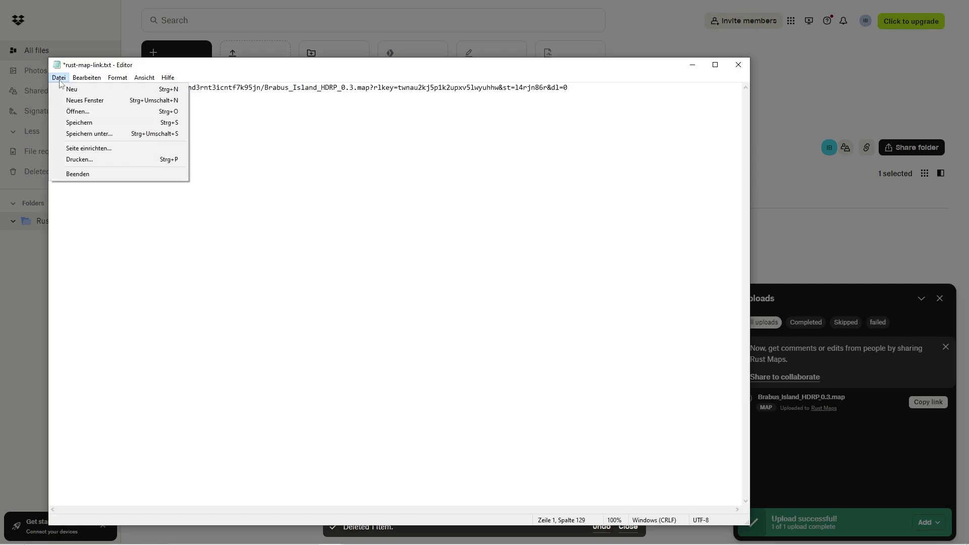
left_click(71, 123)
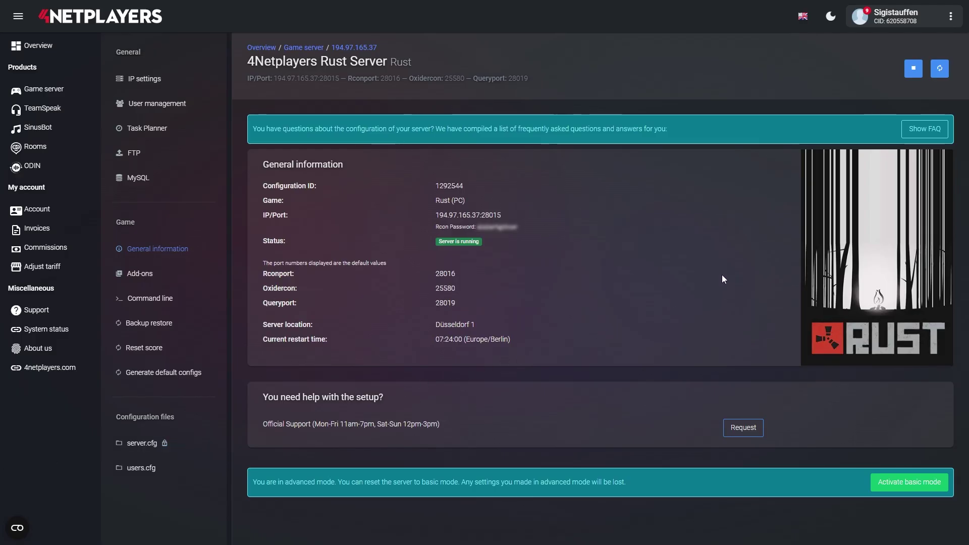
- Stop the Rust server and switch the panel to advanced mode
left_click(913, 69)
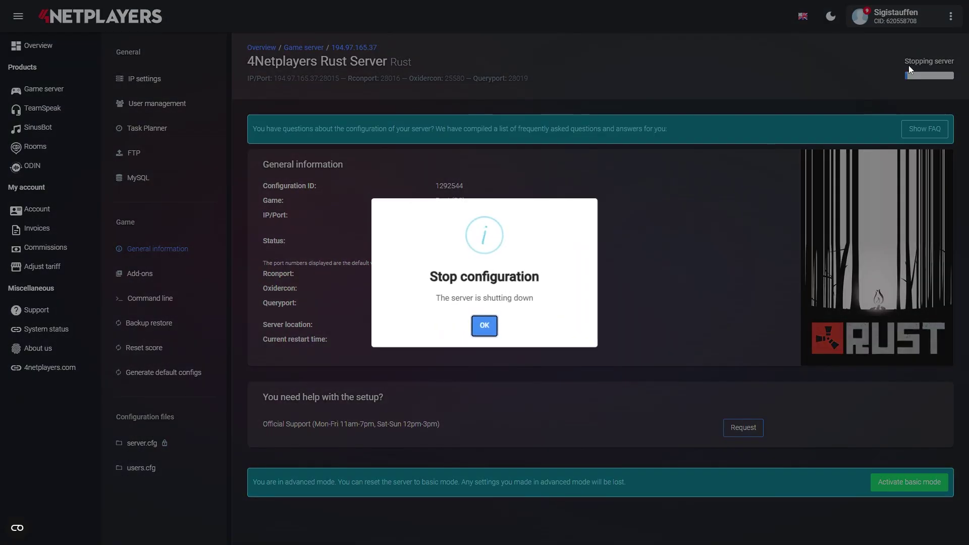
left_click(485, 326)
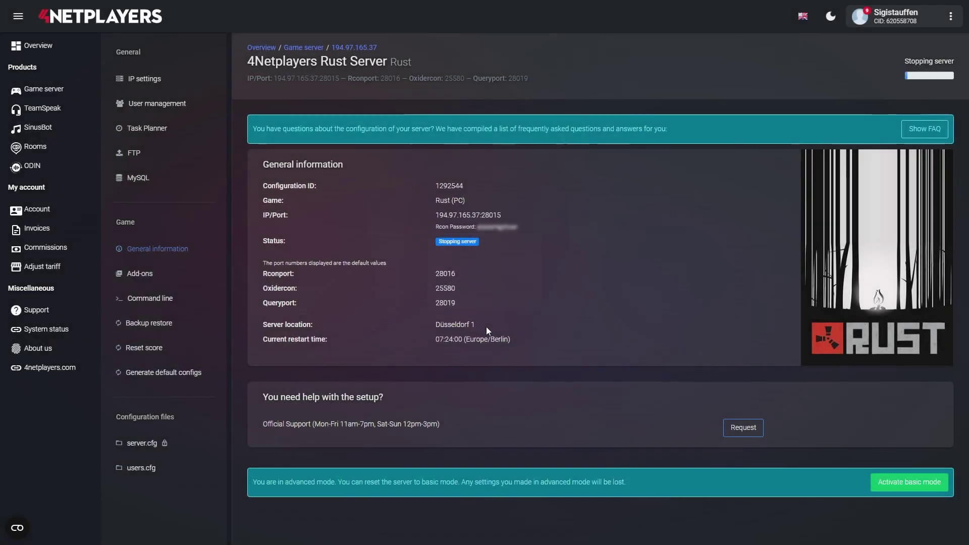
left_click(886, 483)
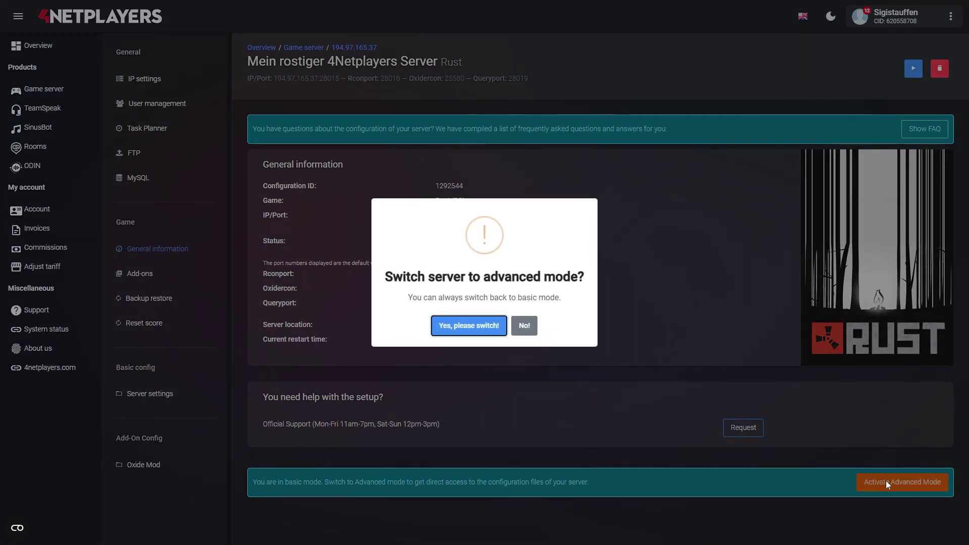
left_click(464, 335)
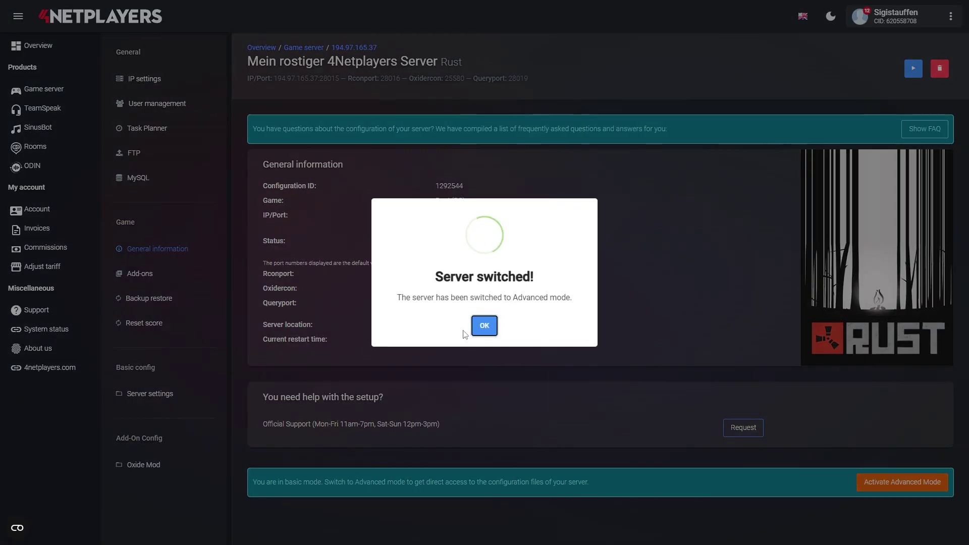
left_click(477, 325)
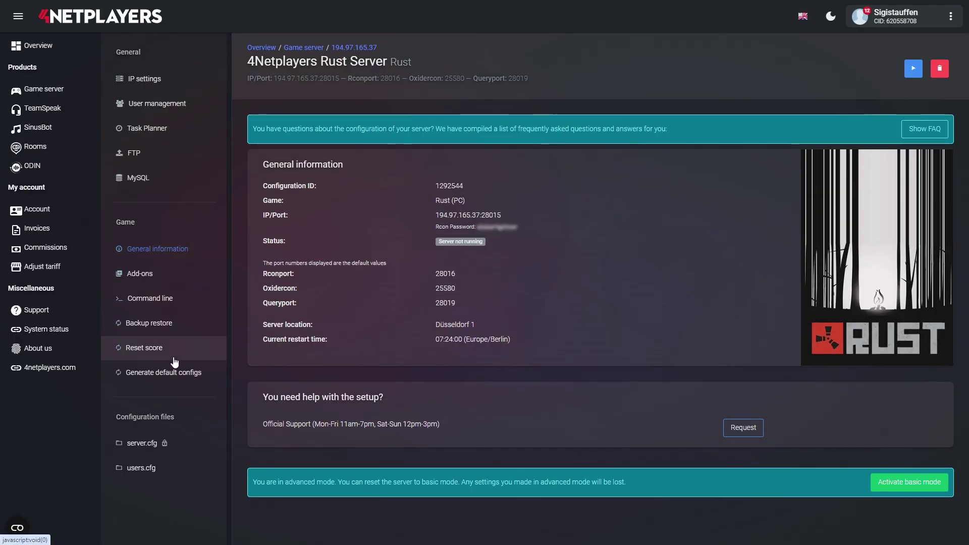
- In server.cfg, add a levelurl line with a placeholder value below server.tags
left_click(142, 443)
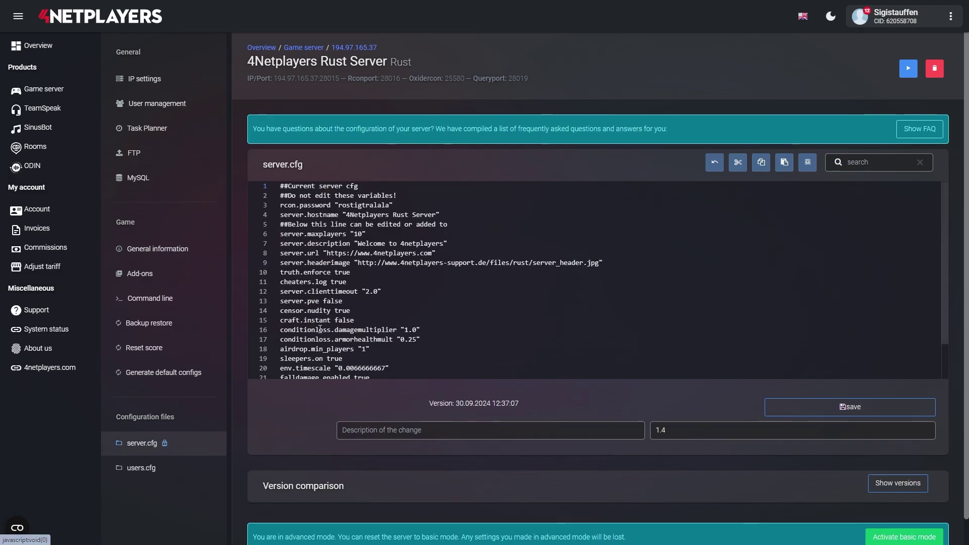
scroll(320, 329, "down", 2)
double_click(328, 366)
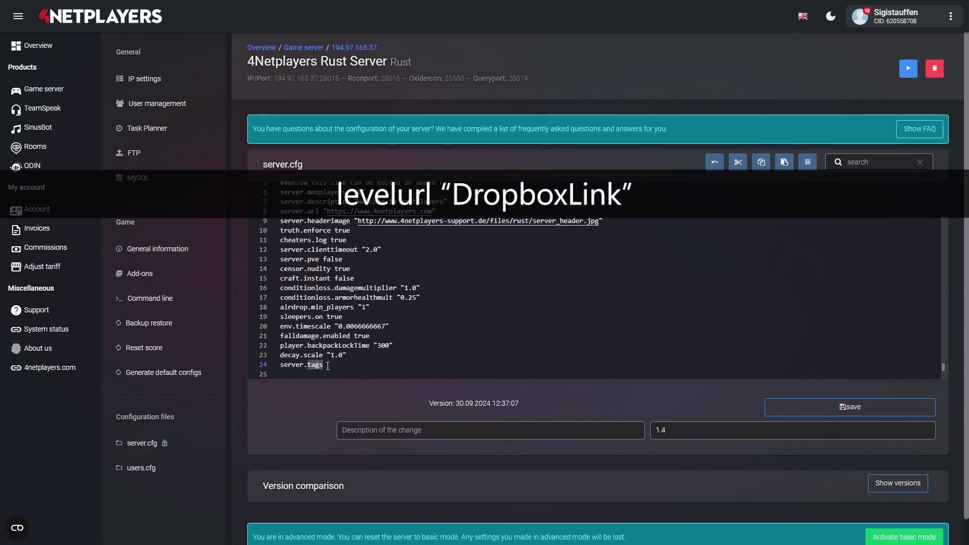
left_click(323, 366)
key("Return")
type("levelurl \"DropboxLink\"")
key("Return")
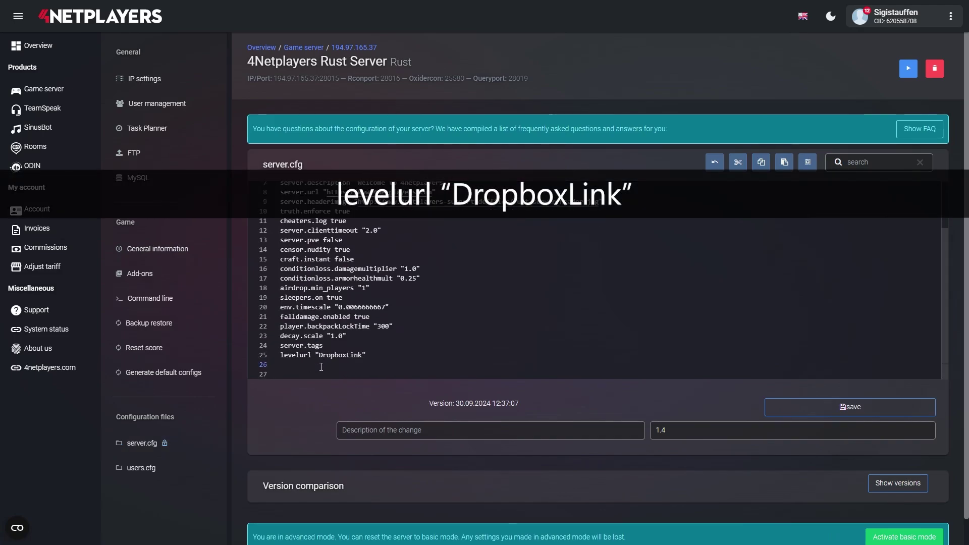
- Replace the levelurl placeholder with the Dropbox map link, changing dl=0 to dl=1
key("alt+Tab")
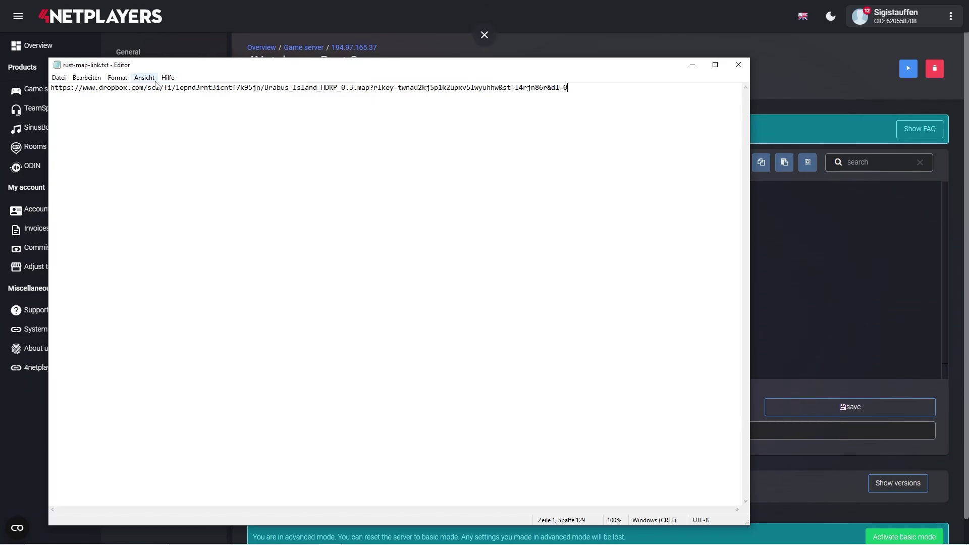
left_click_drag(50, 87, 573, 107)
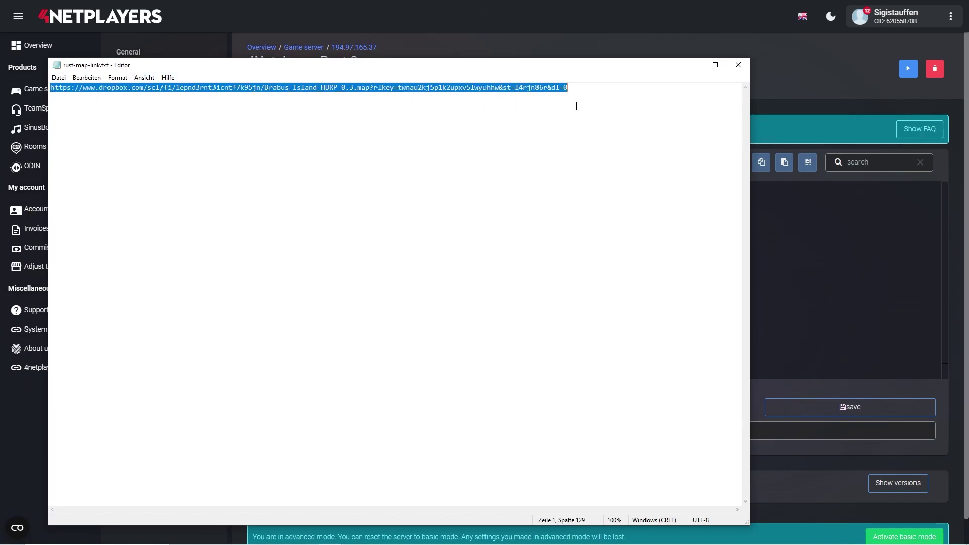
left_click(583, 11)
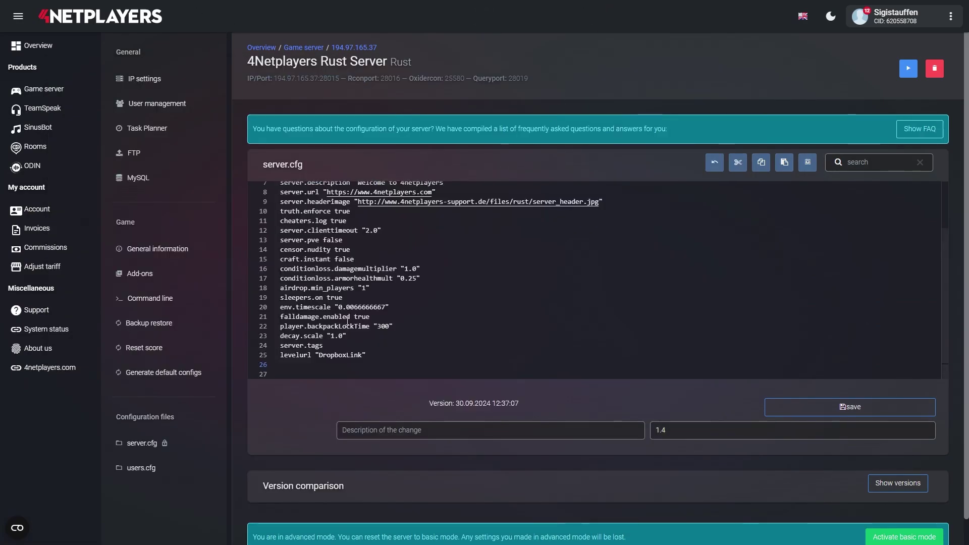
left_click(320, 356)
left_click_drag(321, 355, 364, 359)
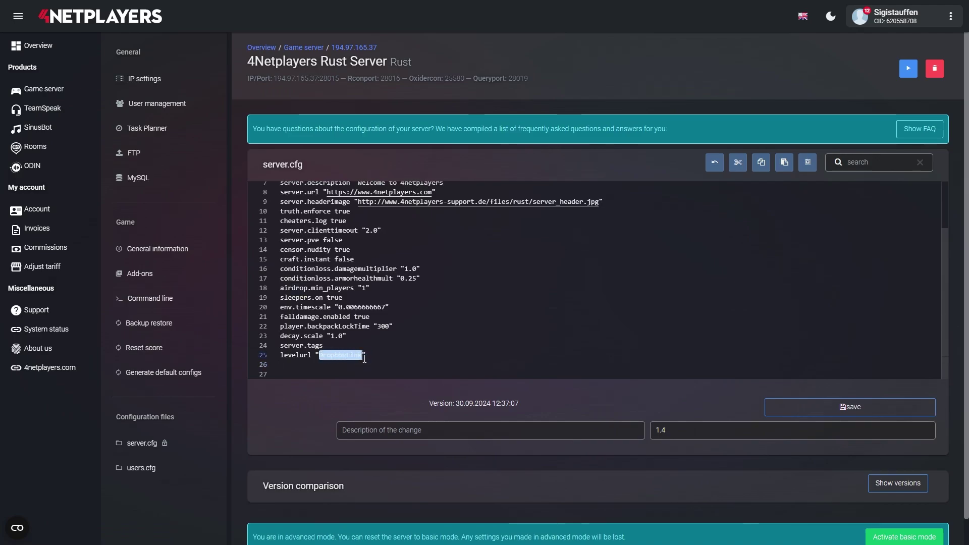
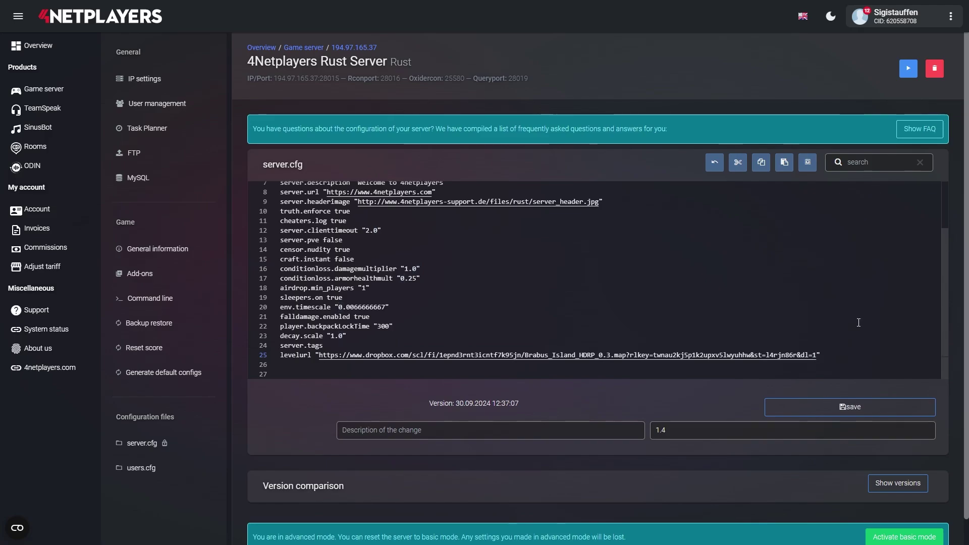
- Save server.cfg as version 1.5 and start the Rust server
left_click(818, 403)
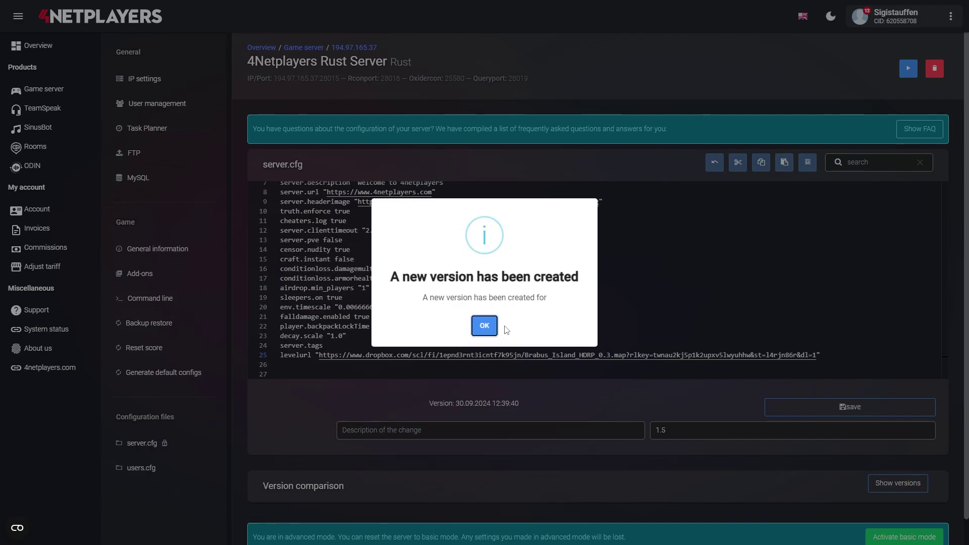
left_click(485, 325)
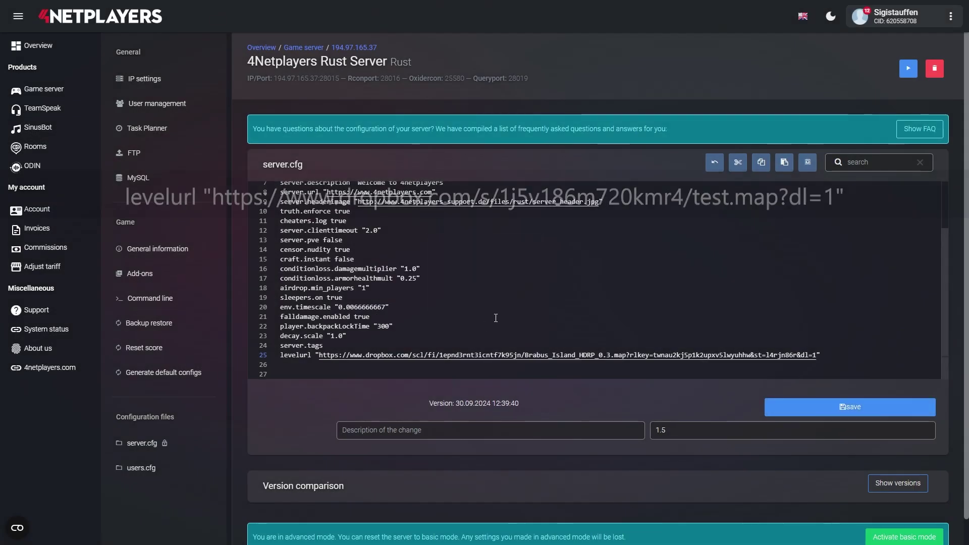
left_click(907, 71)
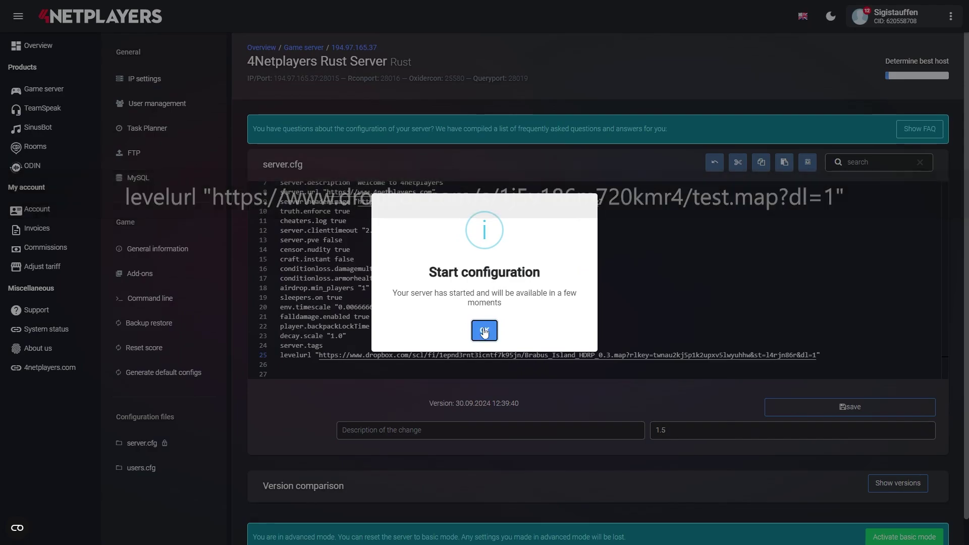
left_click(484, 329)
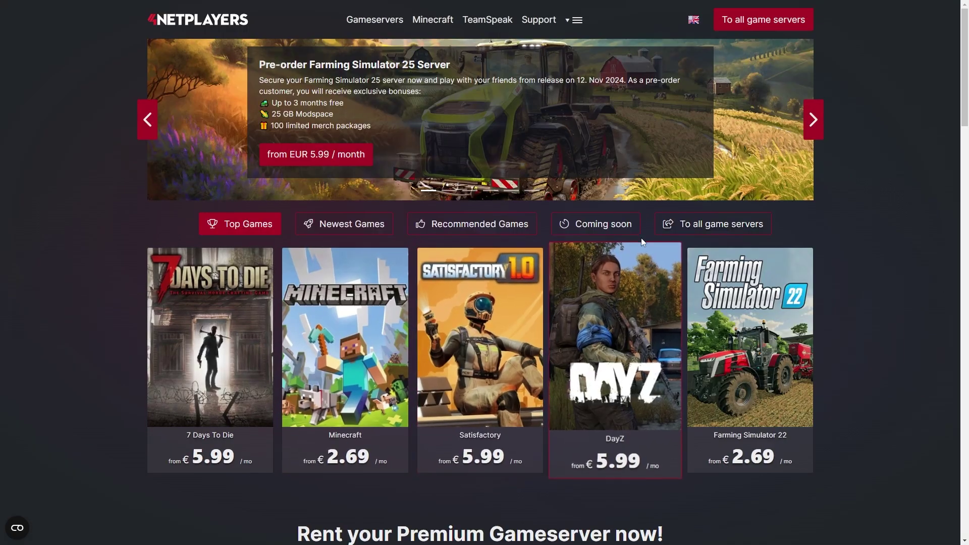
- Find Rust in the game server list and select the 10-slot package
left_click(684, 226)
type("Rust")
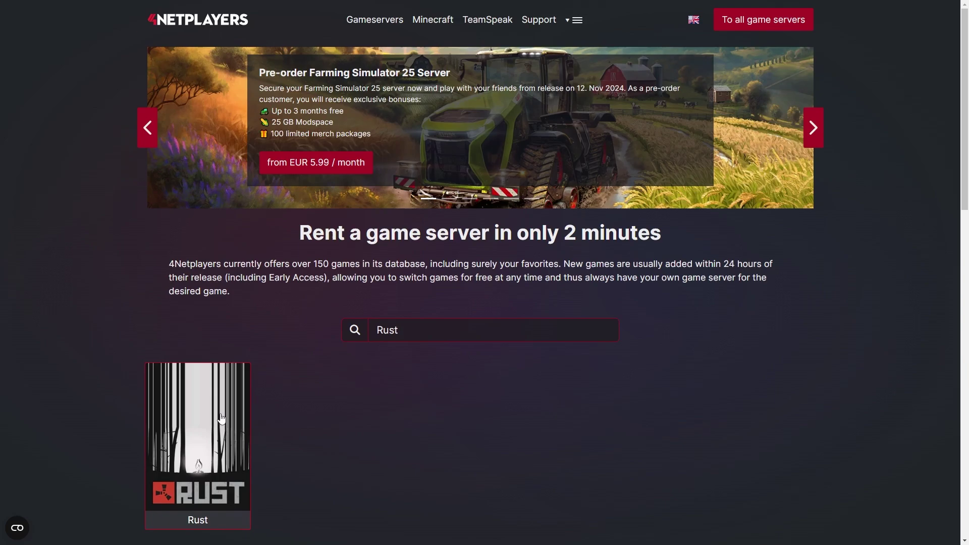
left_click(222, 420)
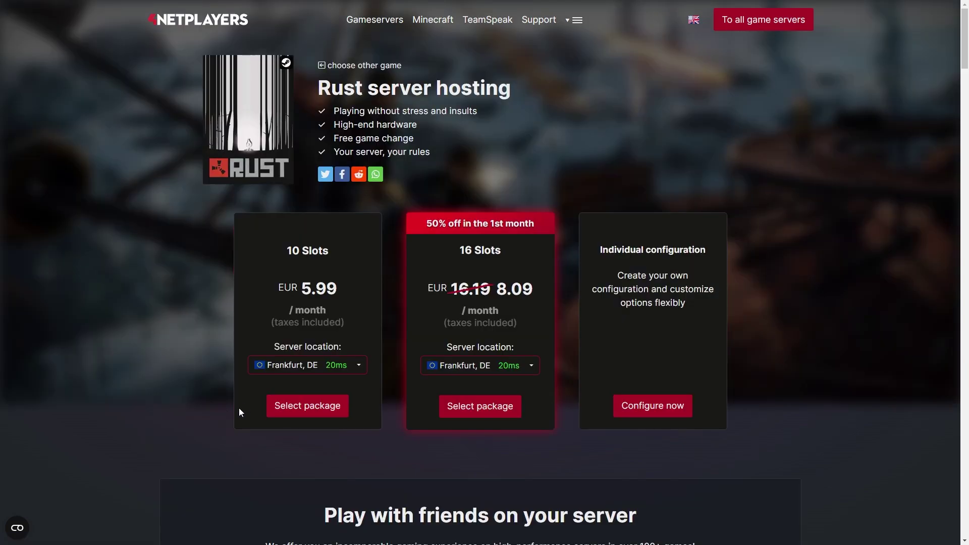
left_click(306, 407)
- Proceed to checkout and enter the coupon code 'tutorial'
scroll(305, 408, "down", 9)
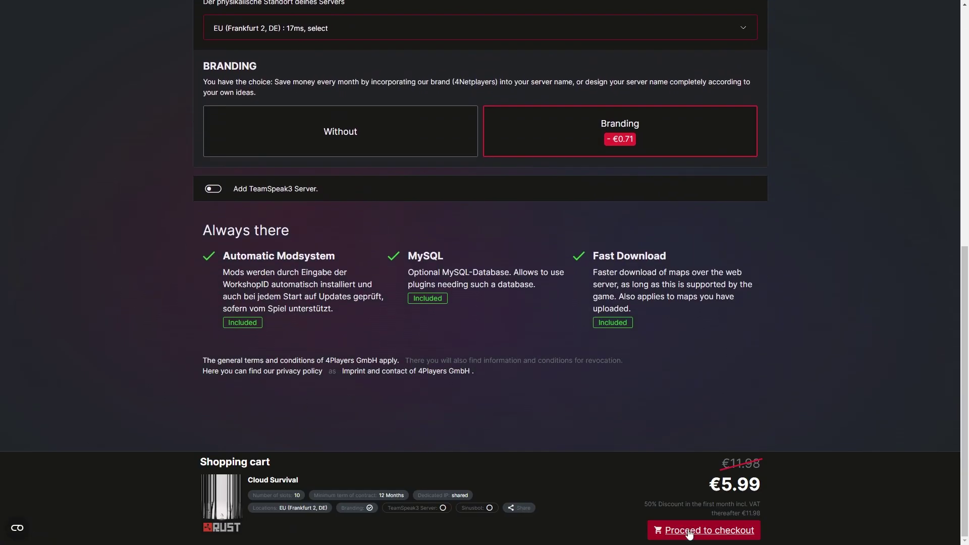
left_click(689, 531)
type("tutorial")
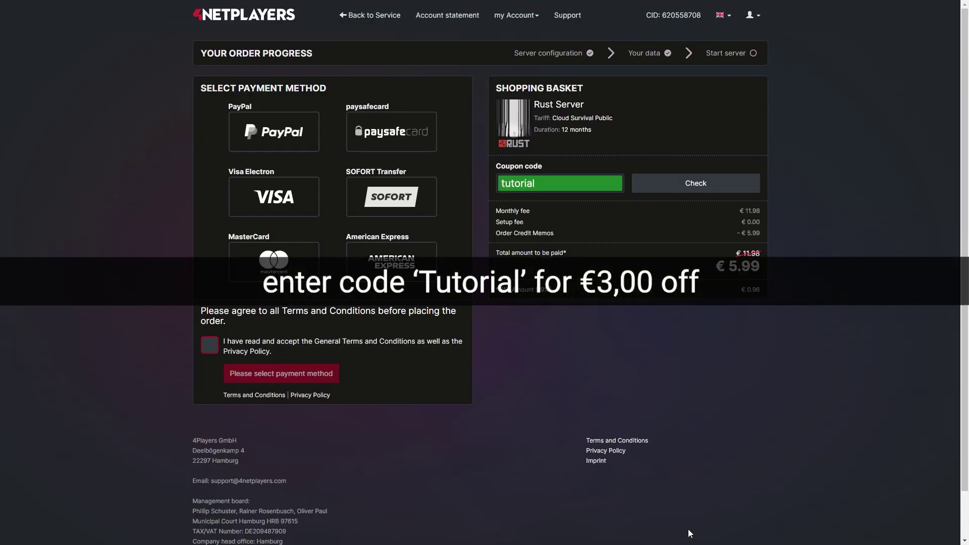